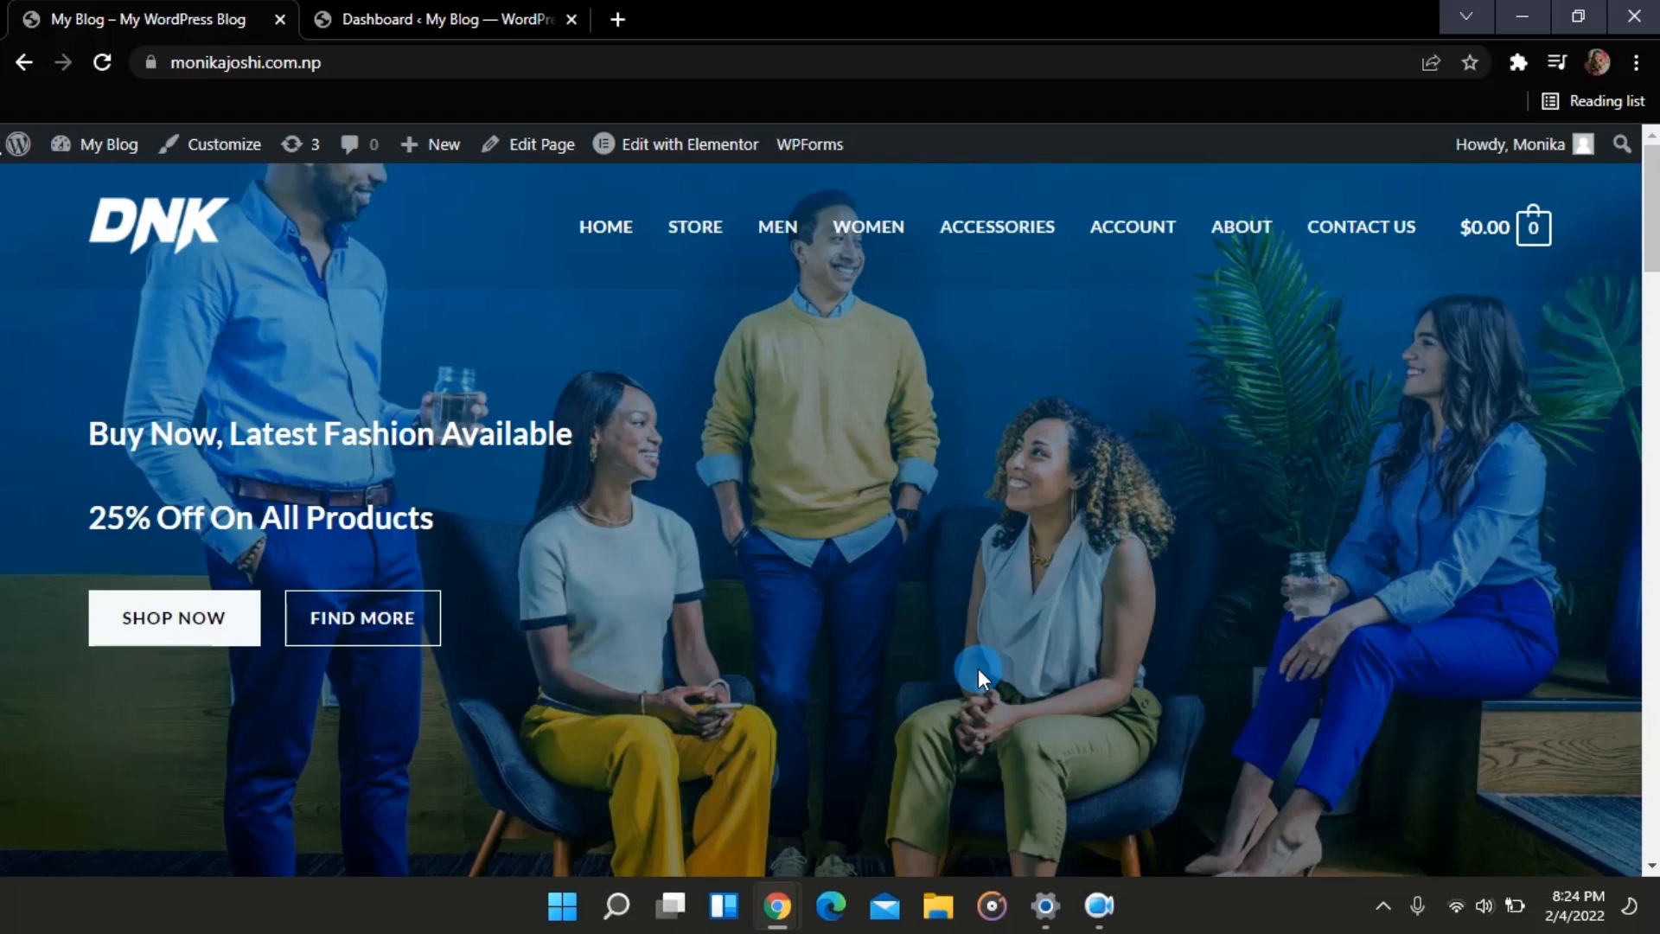
Step: Switch from the DNK storefront to the browser tab with the WordPress admin Dashboard
click(427, 26)
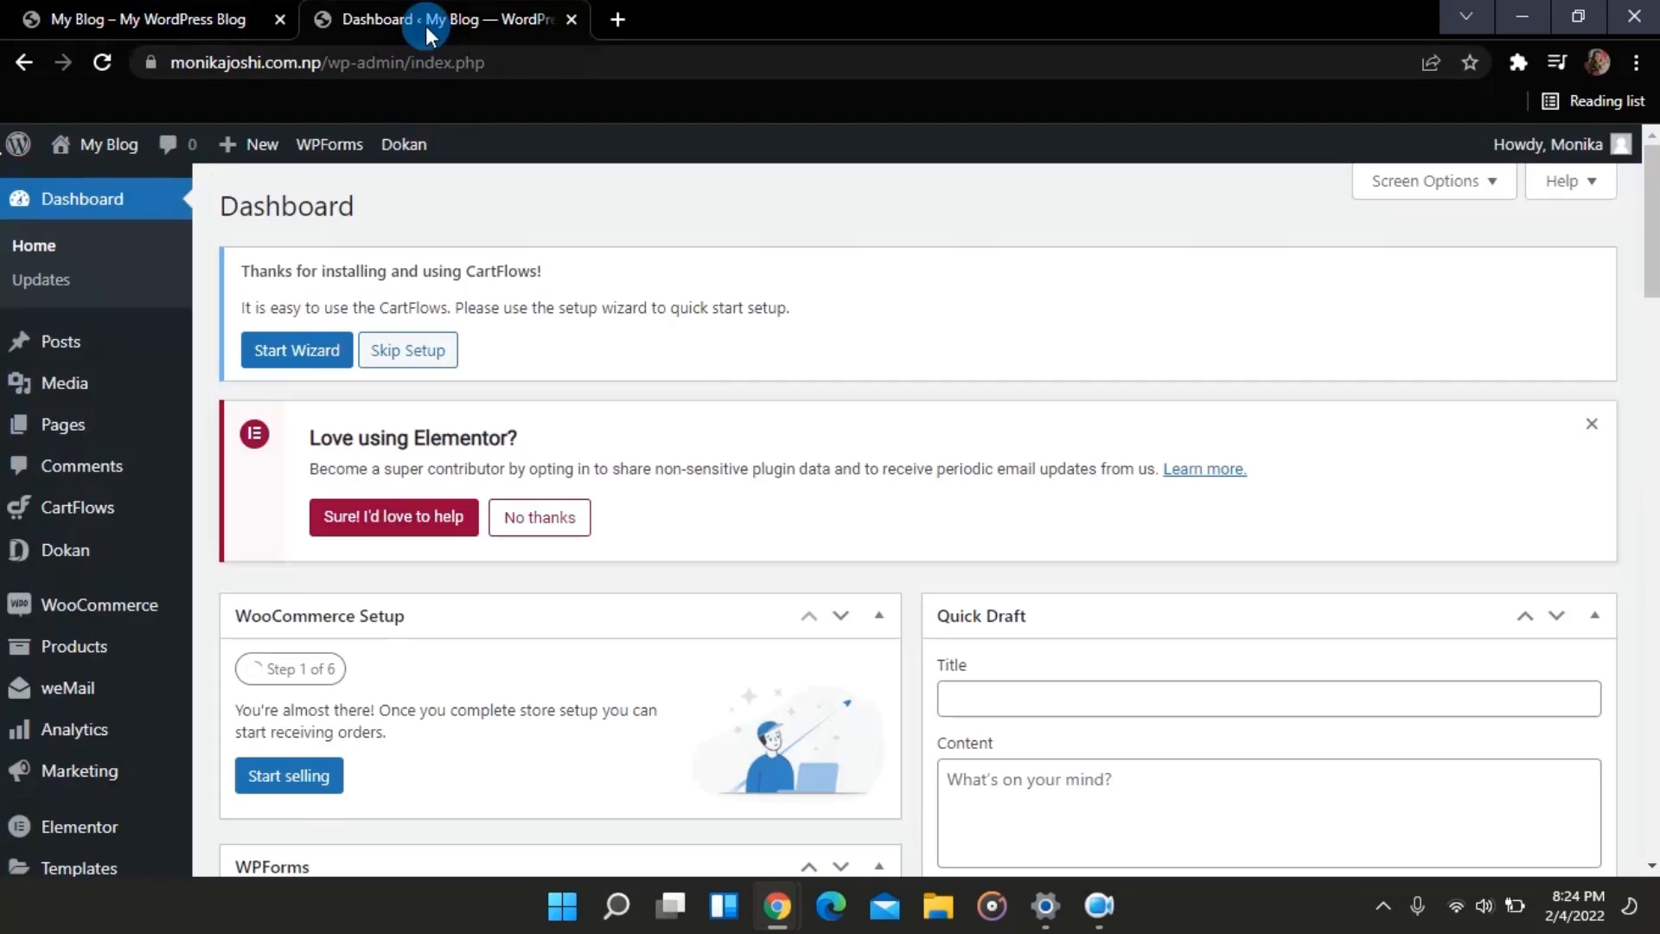
Step: Find 'updraft' under Plugins > Add New and install UpdraftPlus WordPress Backup Plugin
click(66, 553)
scroll(44, 646, down, 3)
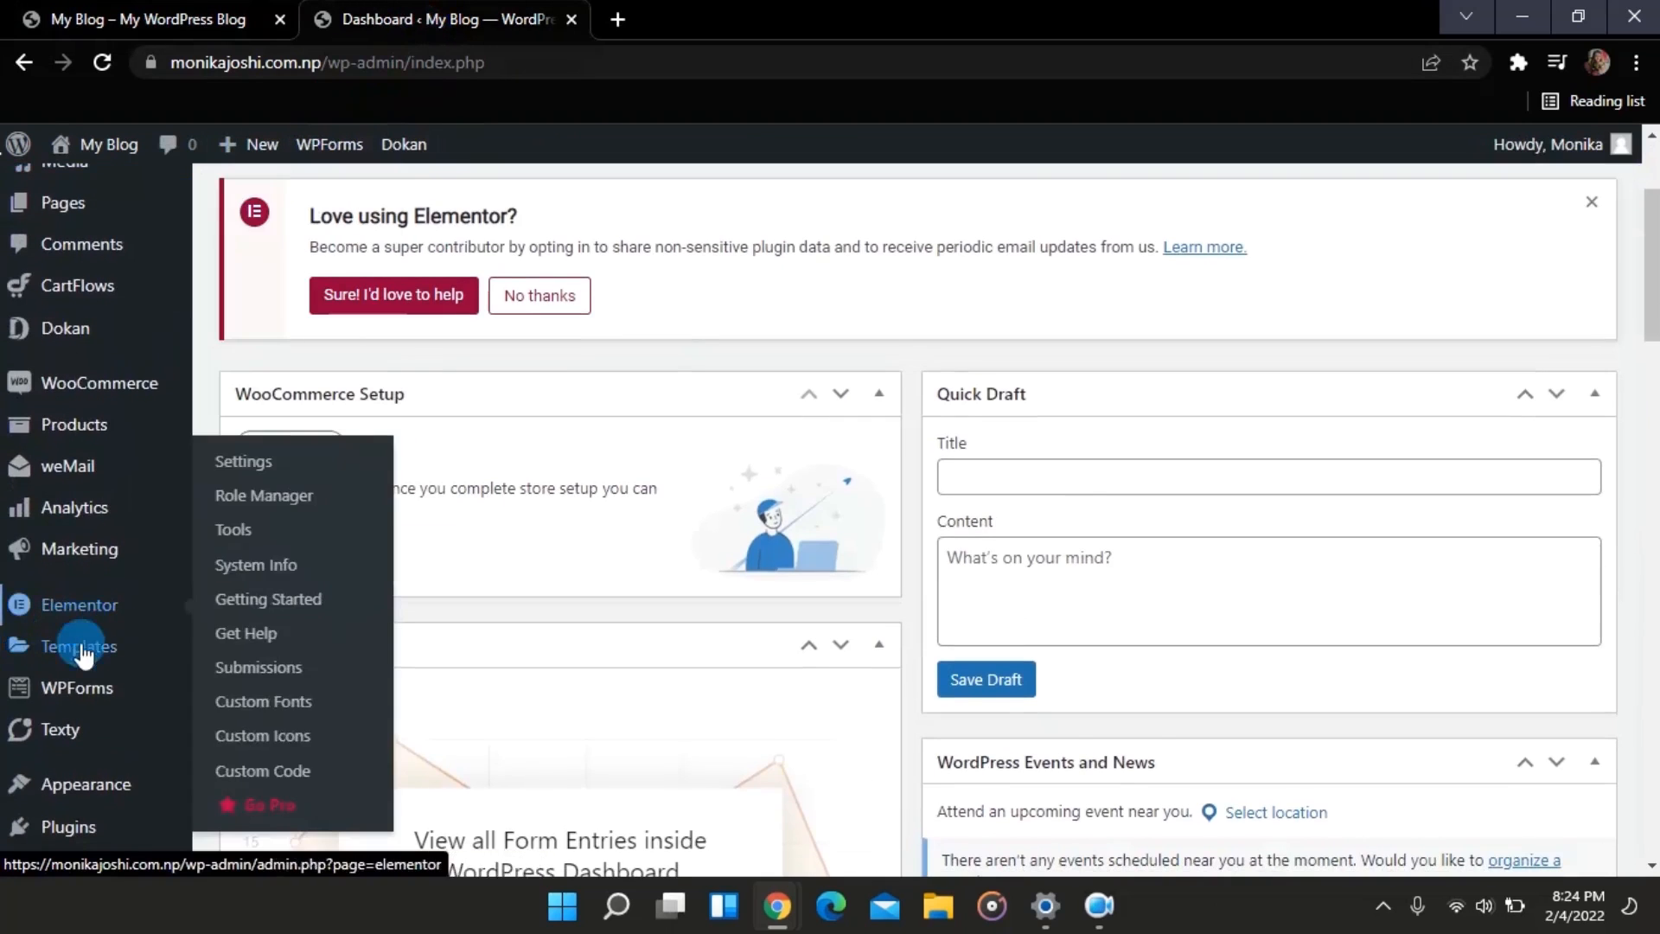
click(144, 832)
click(311, 837)
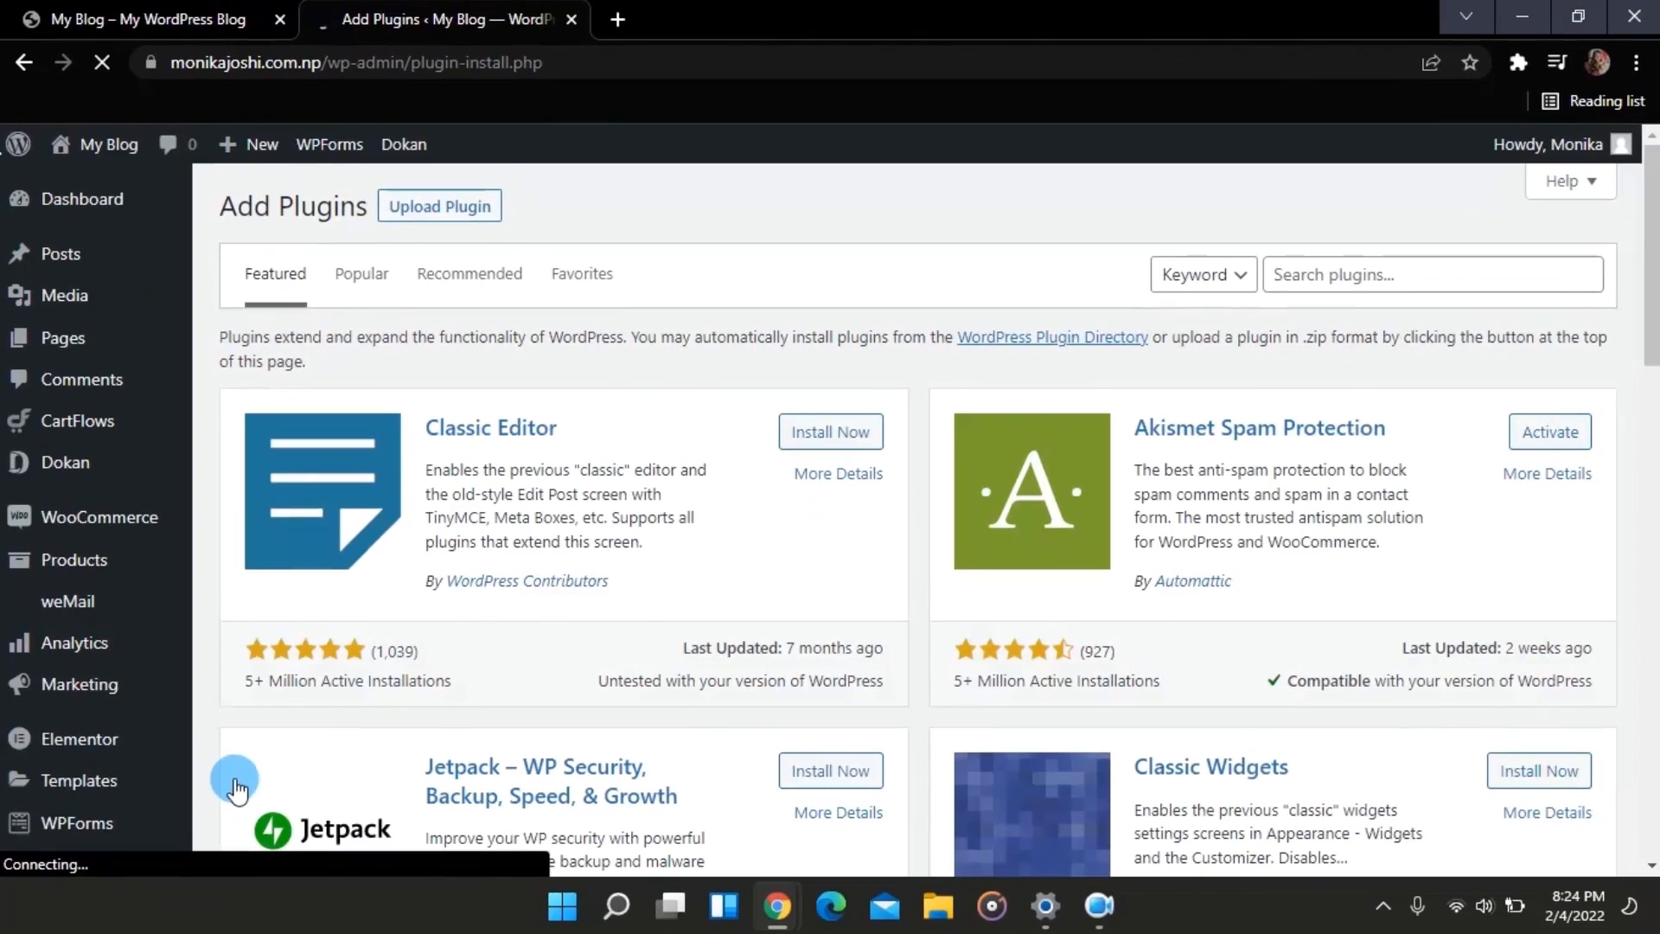
click(1342, 276)
text(updraft)
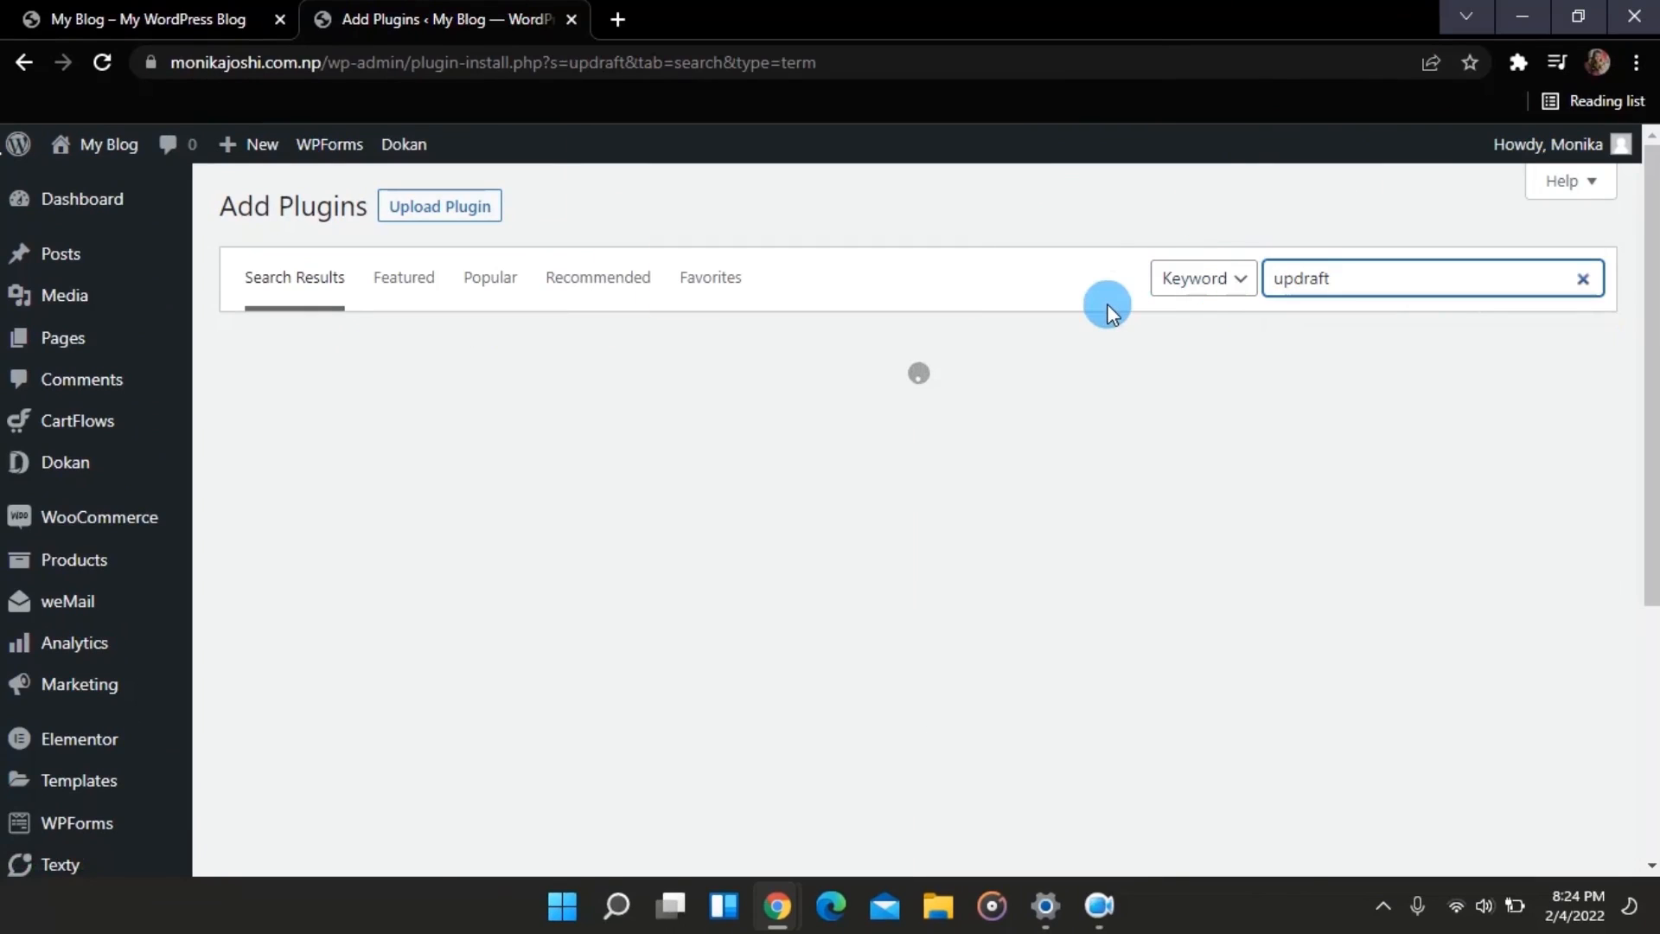
scroll(741, 472, down, 1)
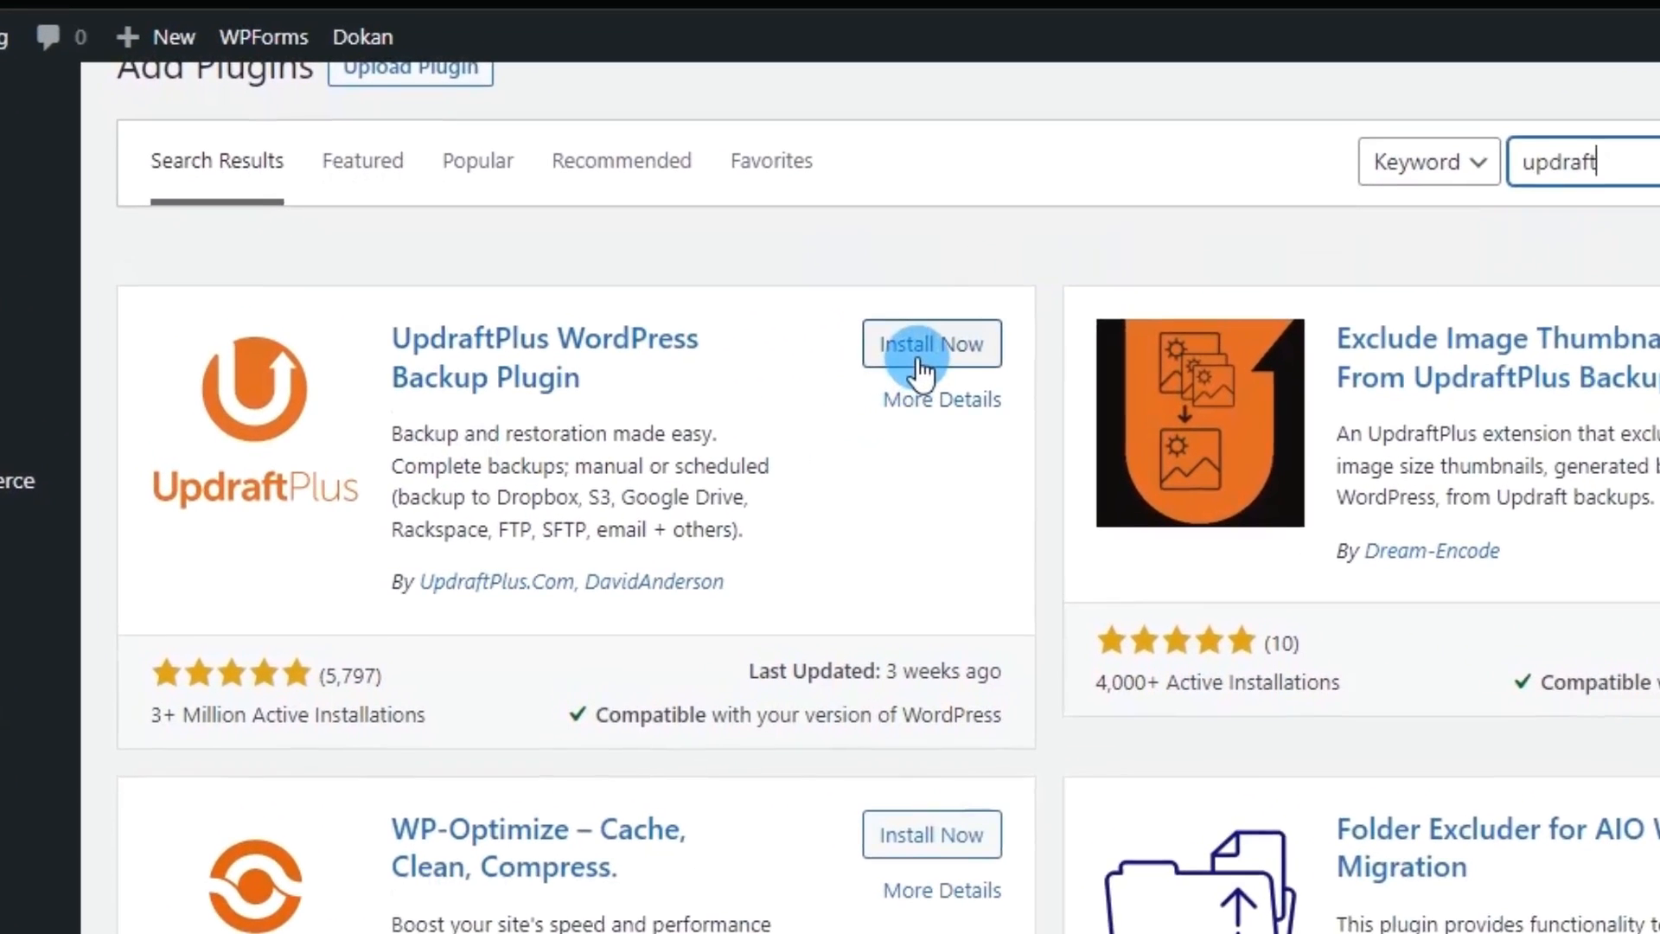
click(919, 367)
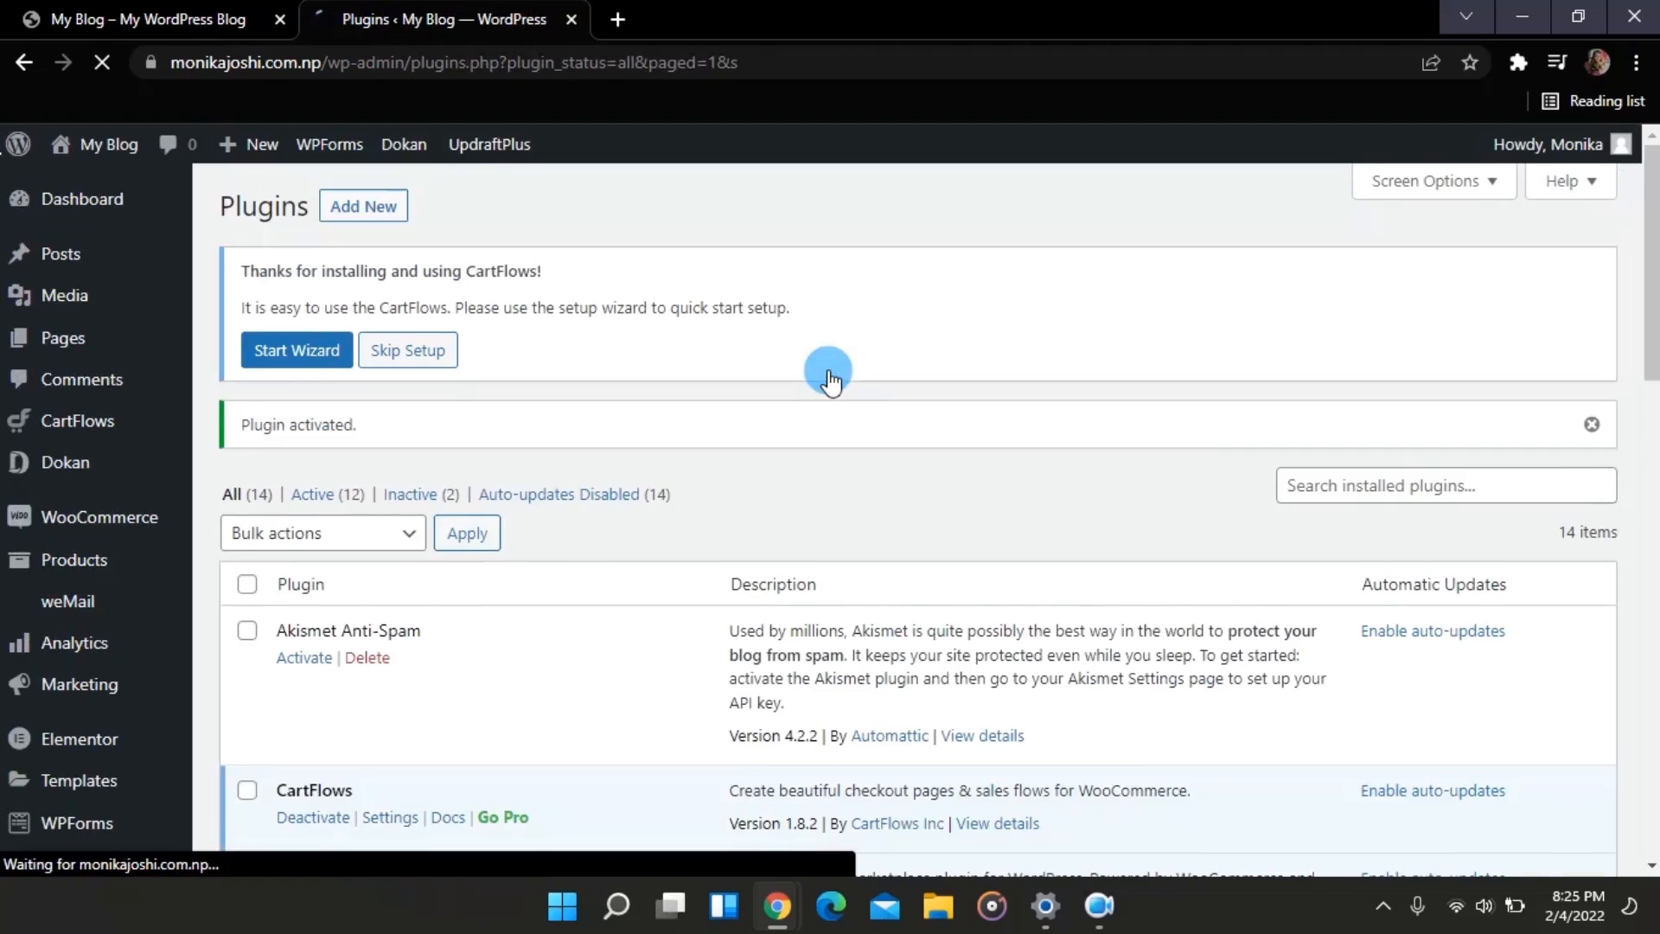
Step: Dismiss the UpdraftPlus welcome message and open its Backup/Restore settings page from the Plugins list
scroll(830, 381, down, 10)
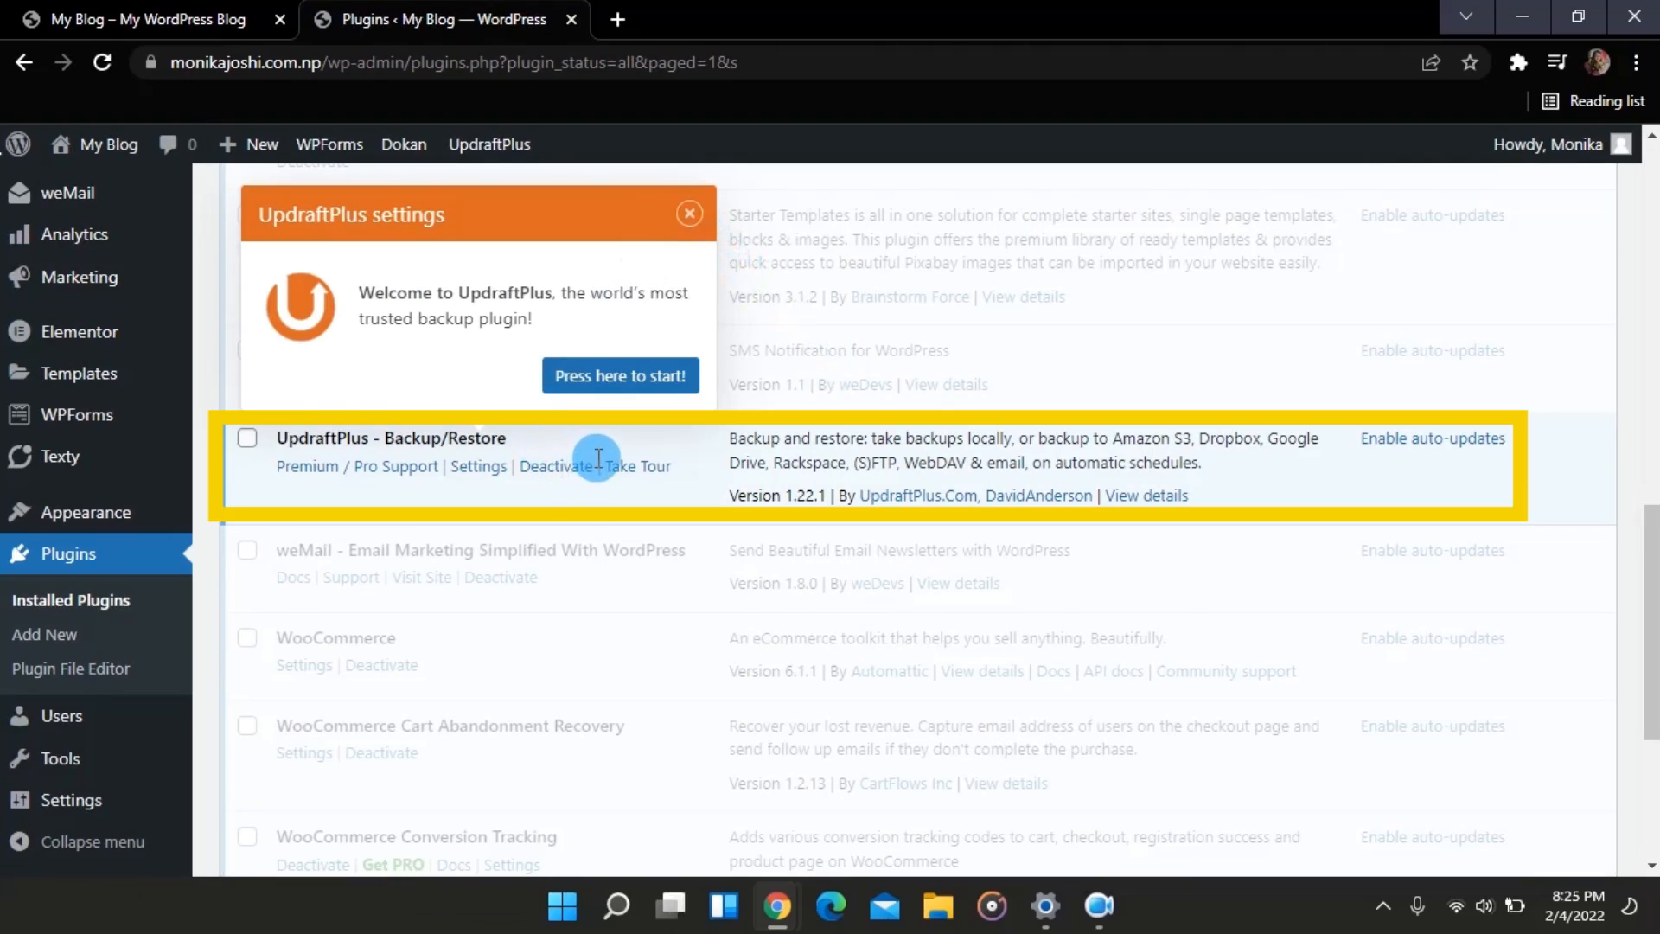
click(689, 213)
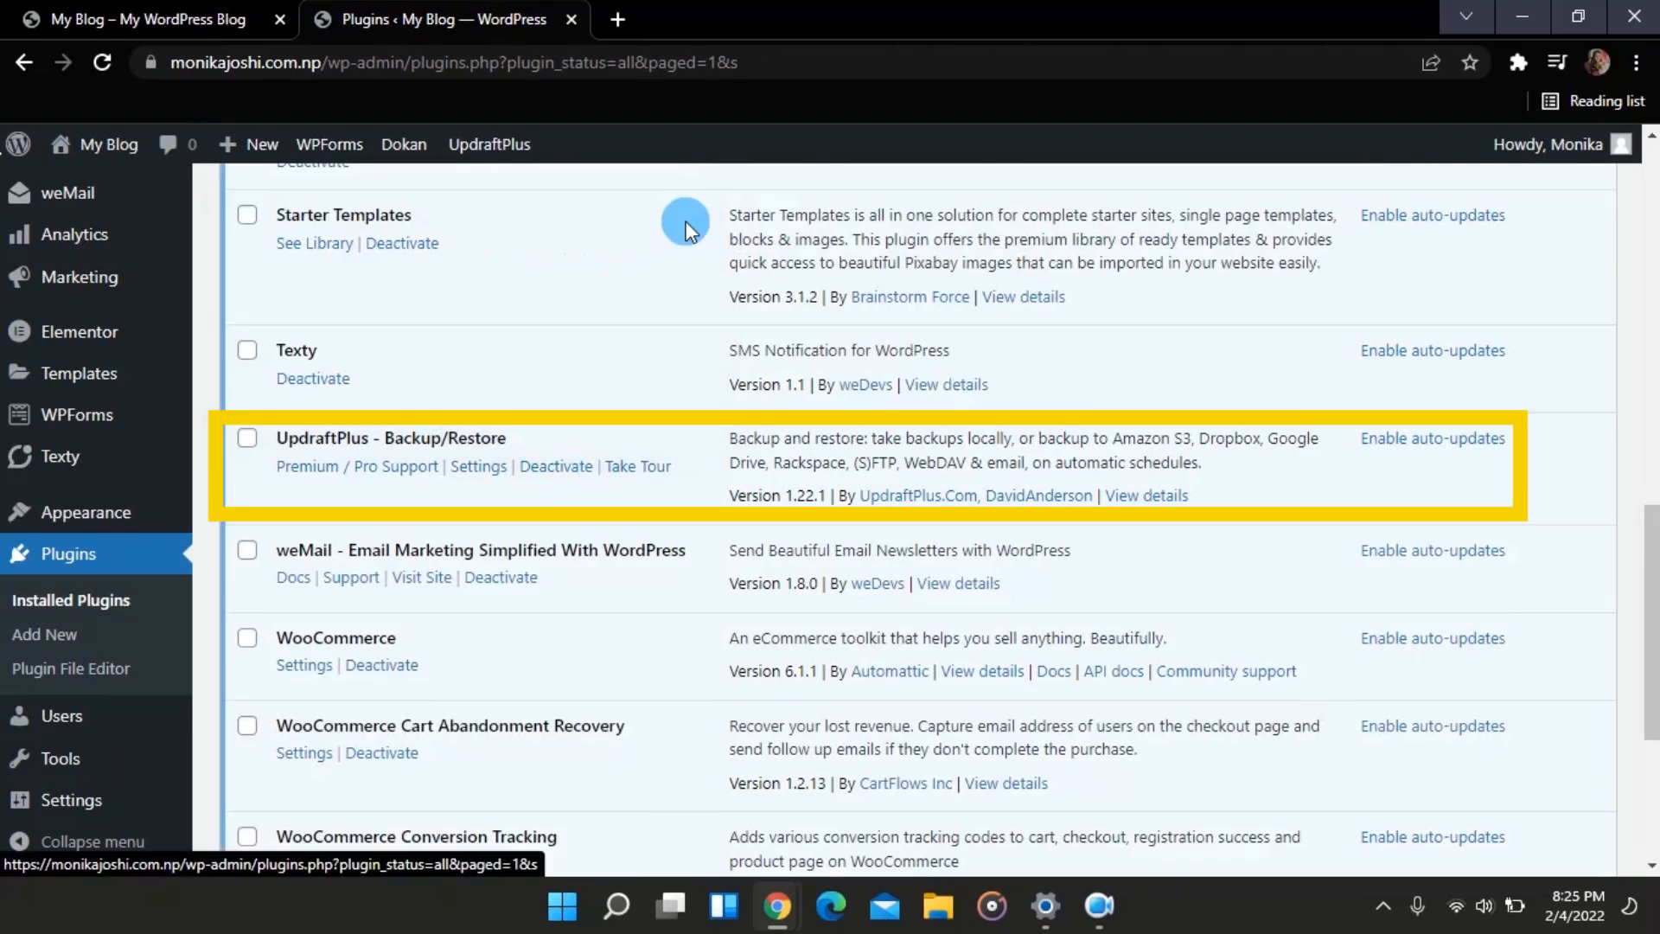
scroll(519, 386, down, 1)
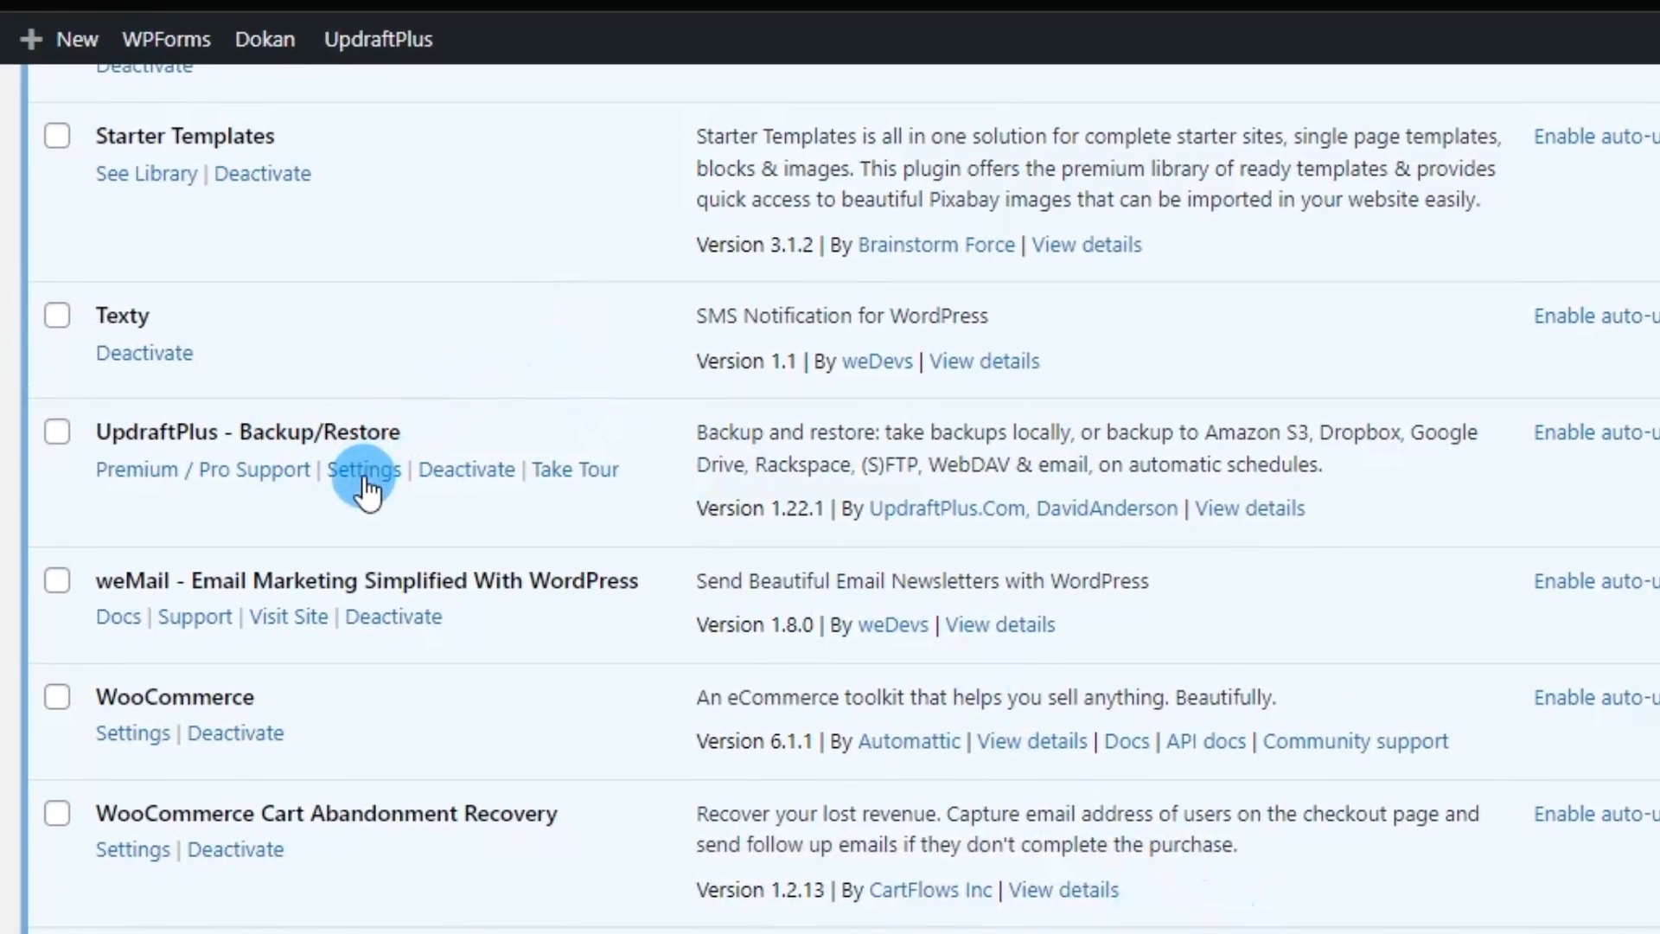
click(365, 474)
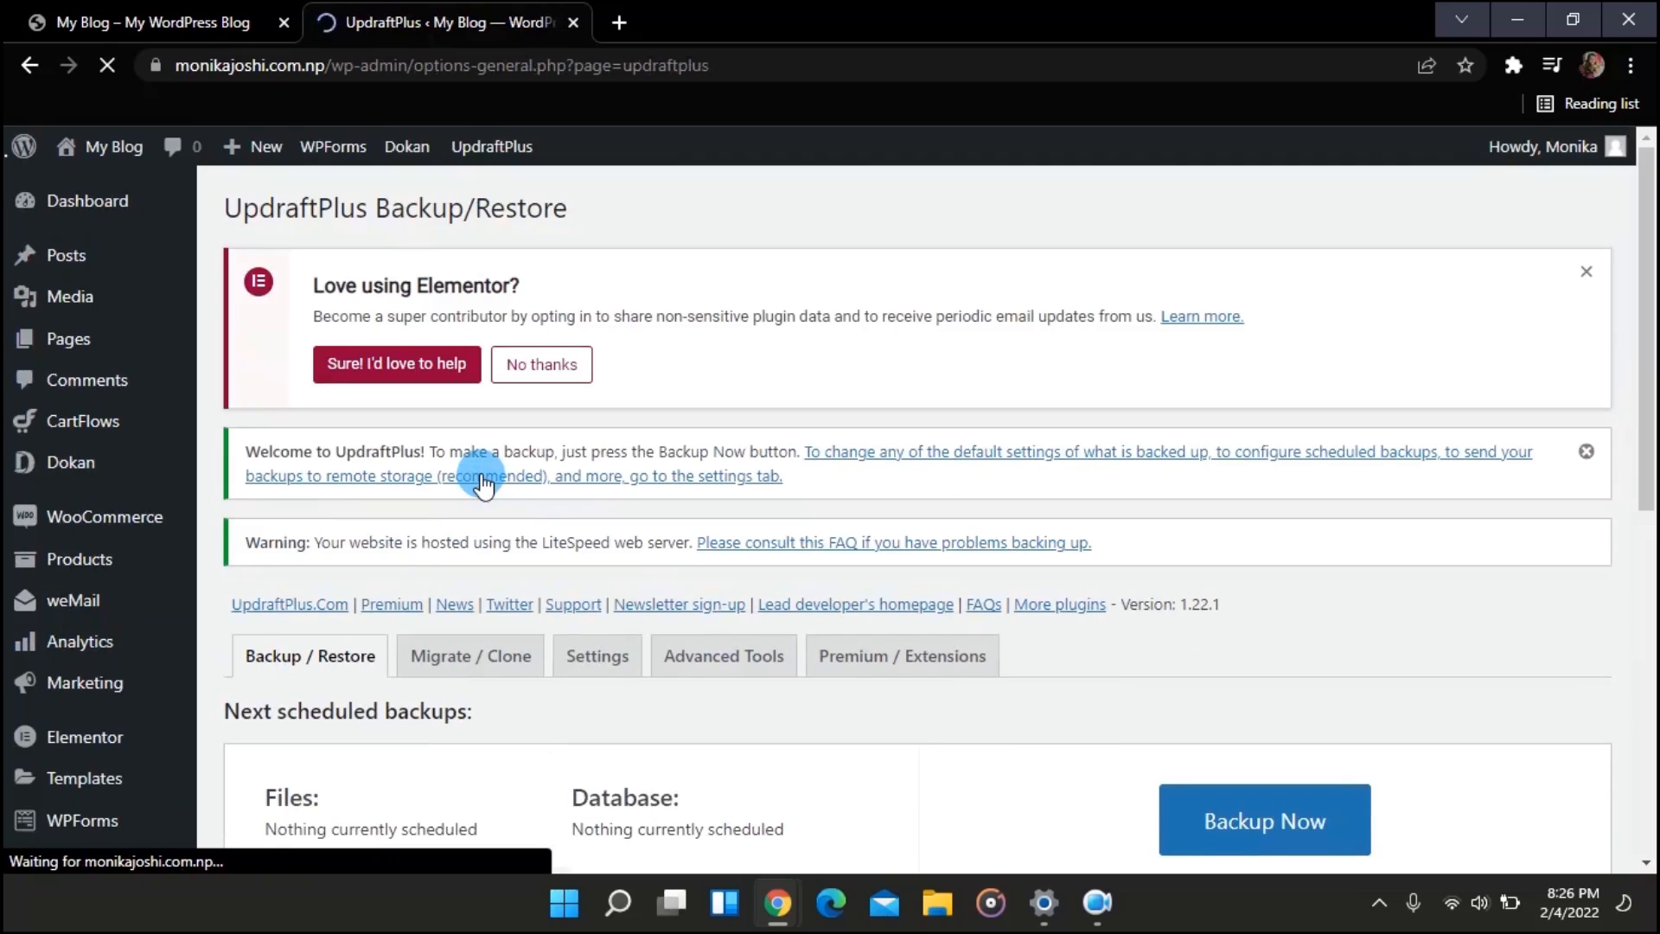
Step: Start a new UpdraftPlus backup of database and files, allowing only manual deletion
scroll(669, 562, down, 4)
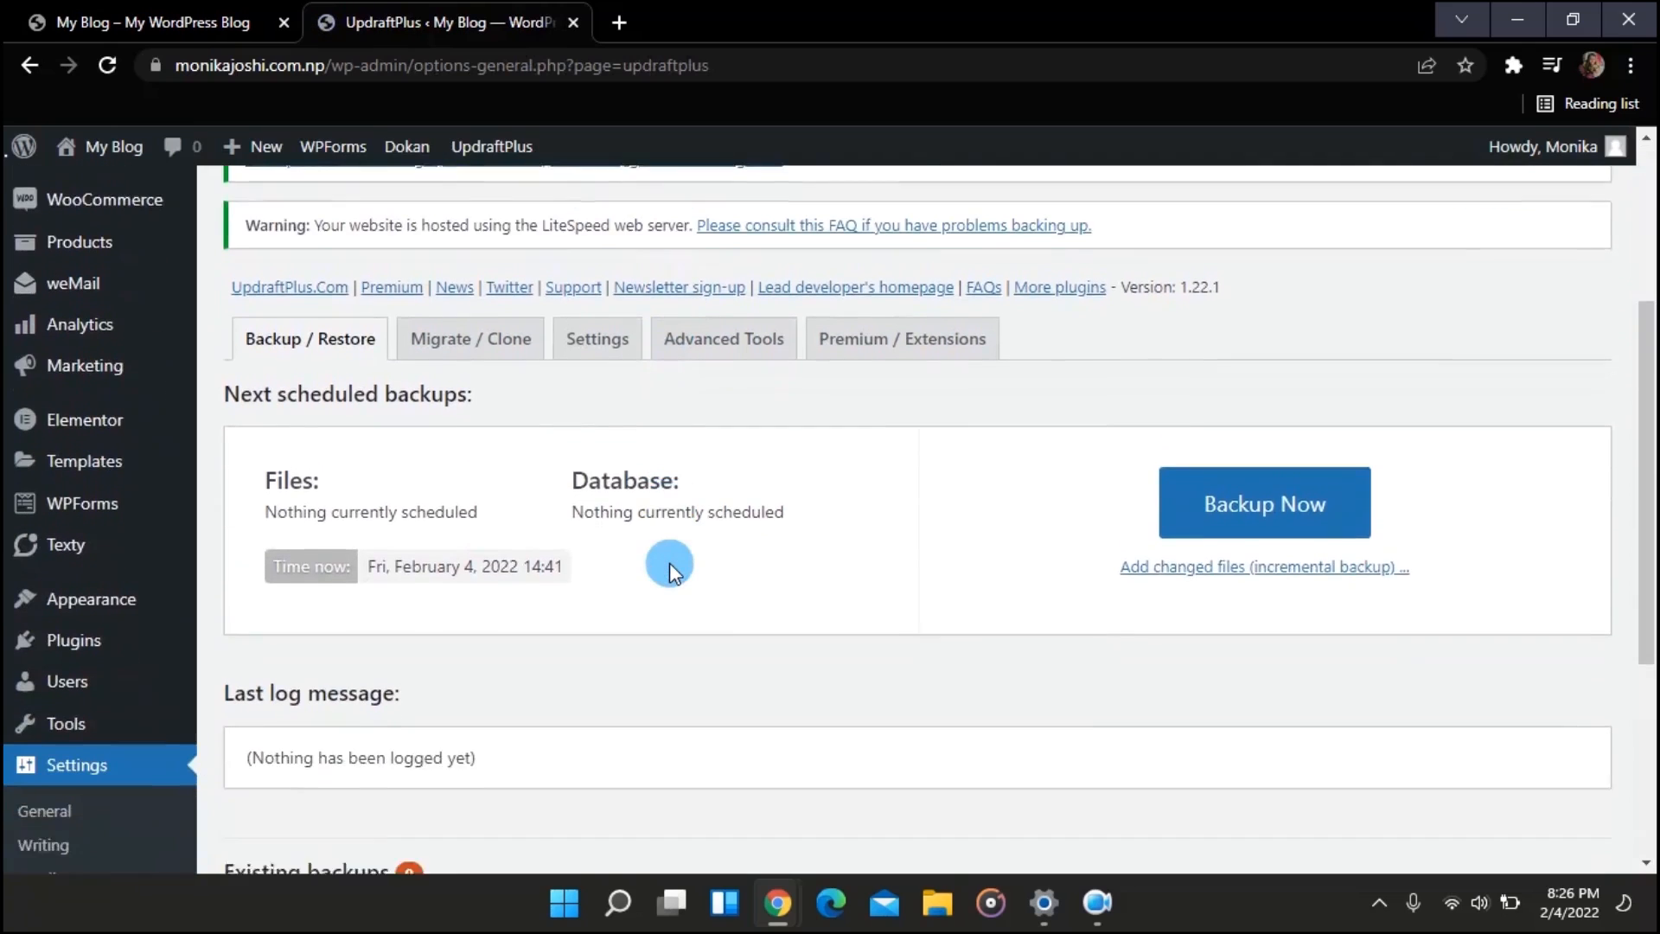
scroll(670, 564, down, 2)
scroll(670, 564, up, 3)
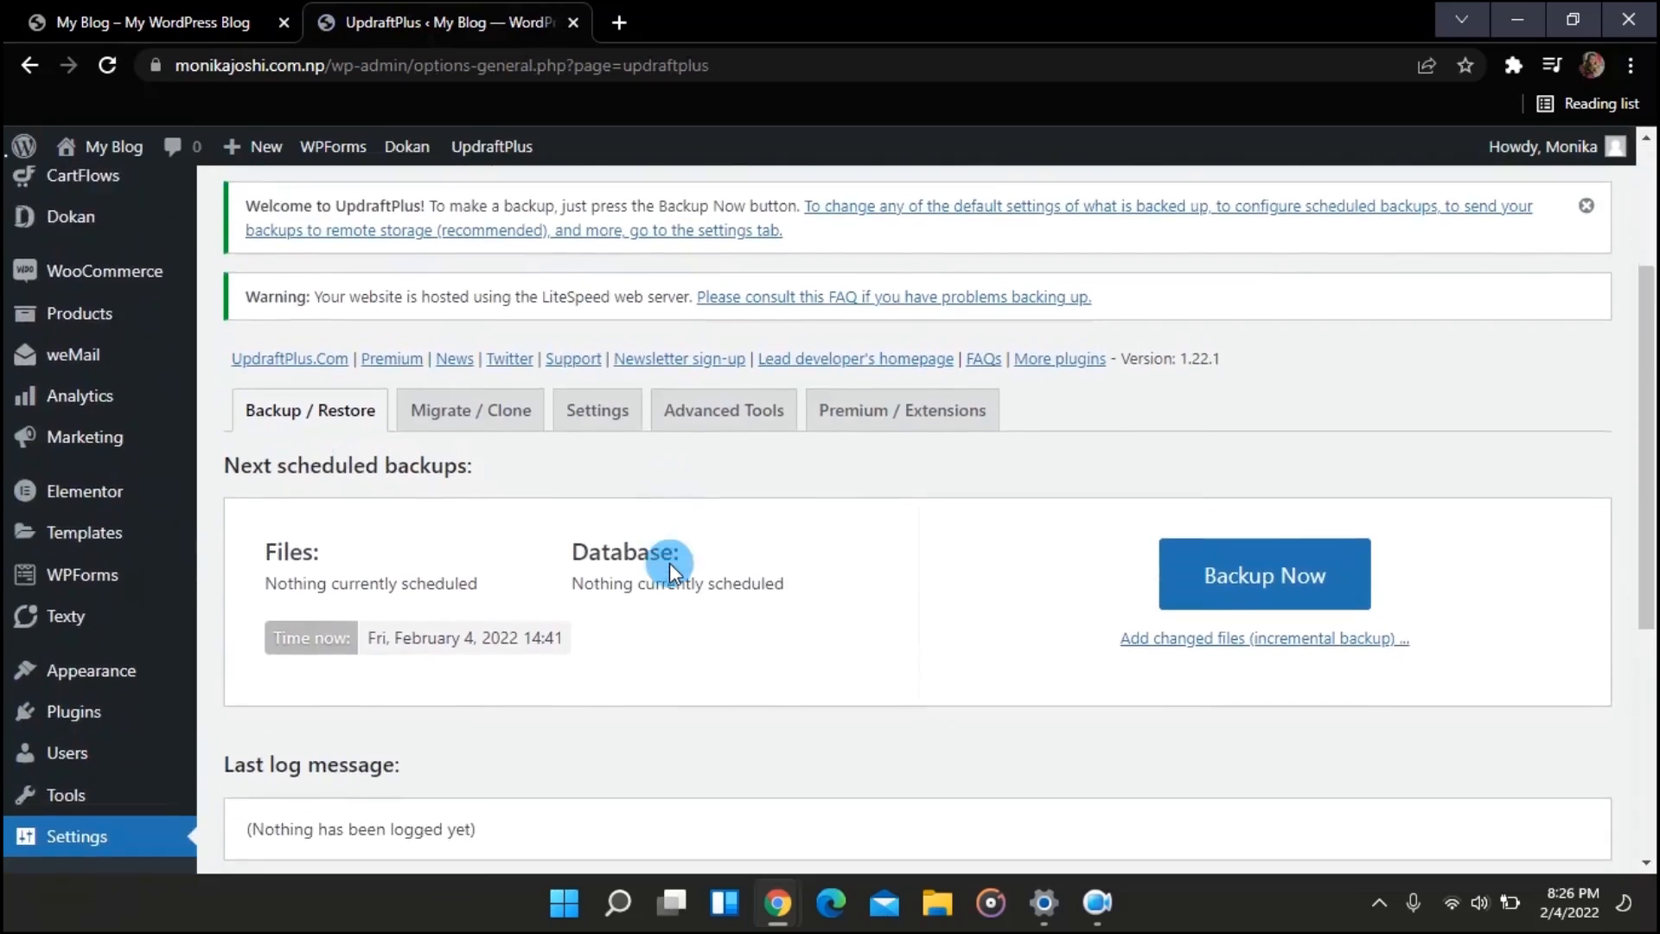
scroll(670, 563, down, 1)
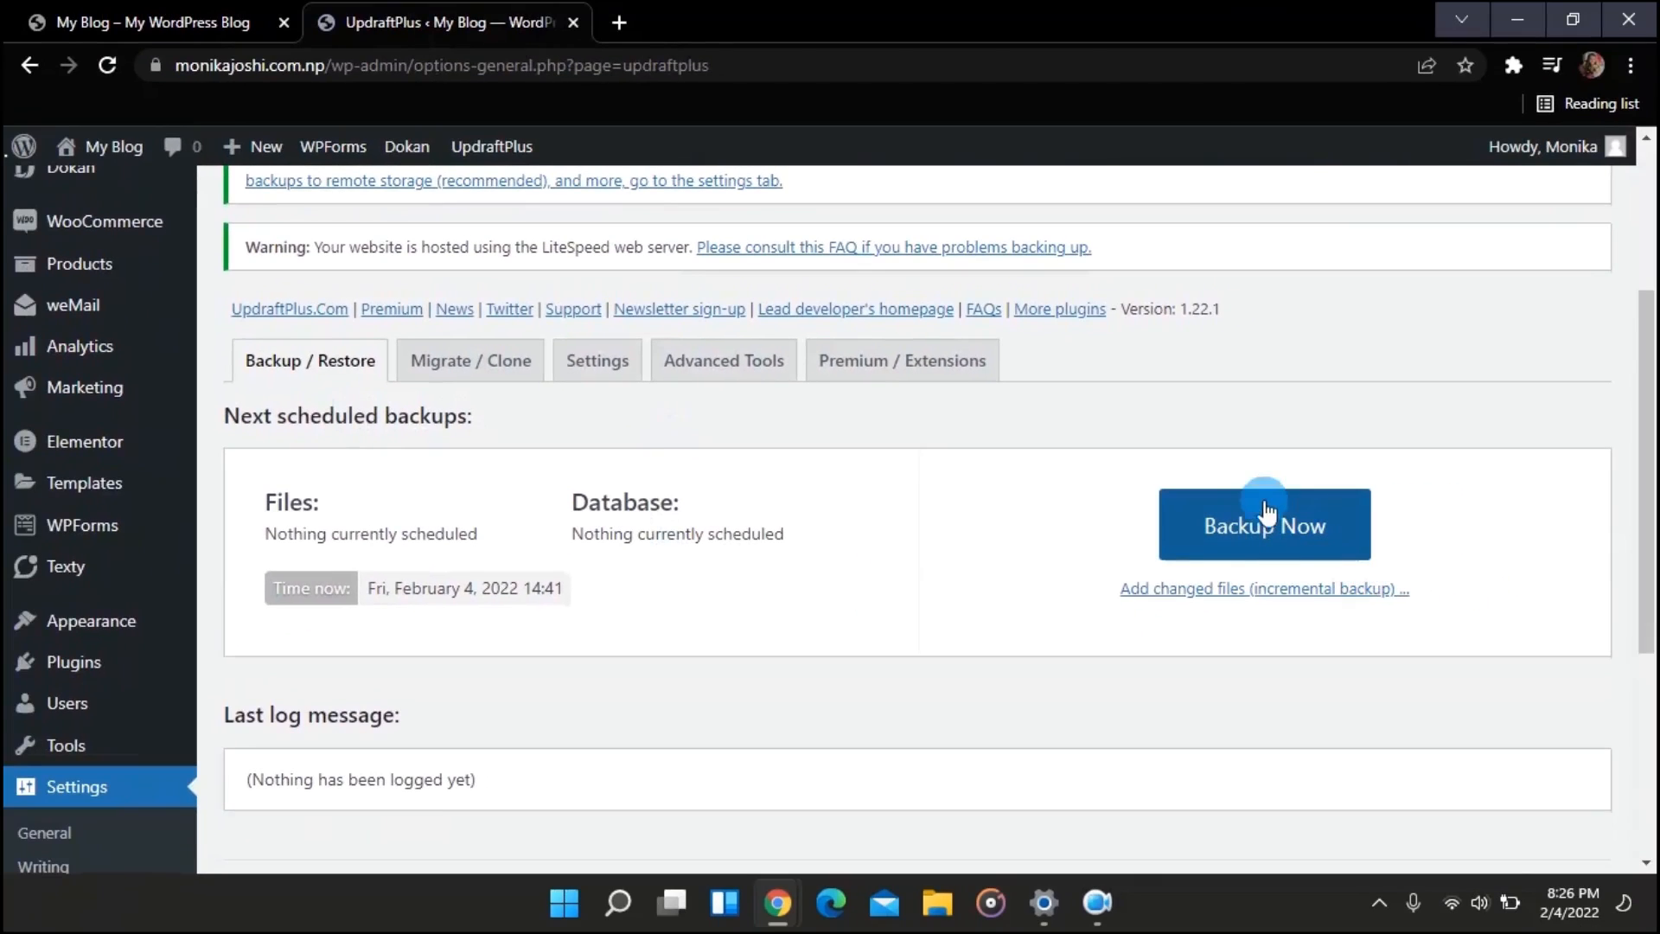
click(1261, 529)
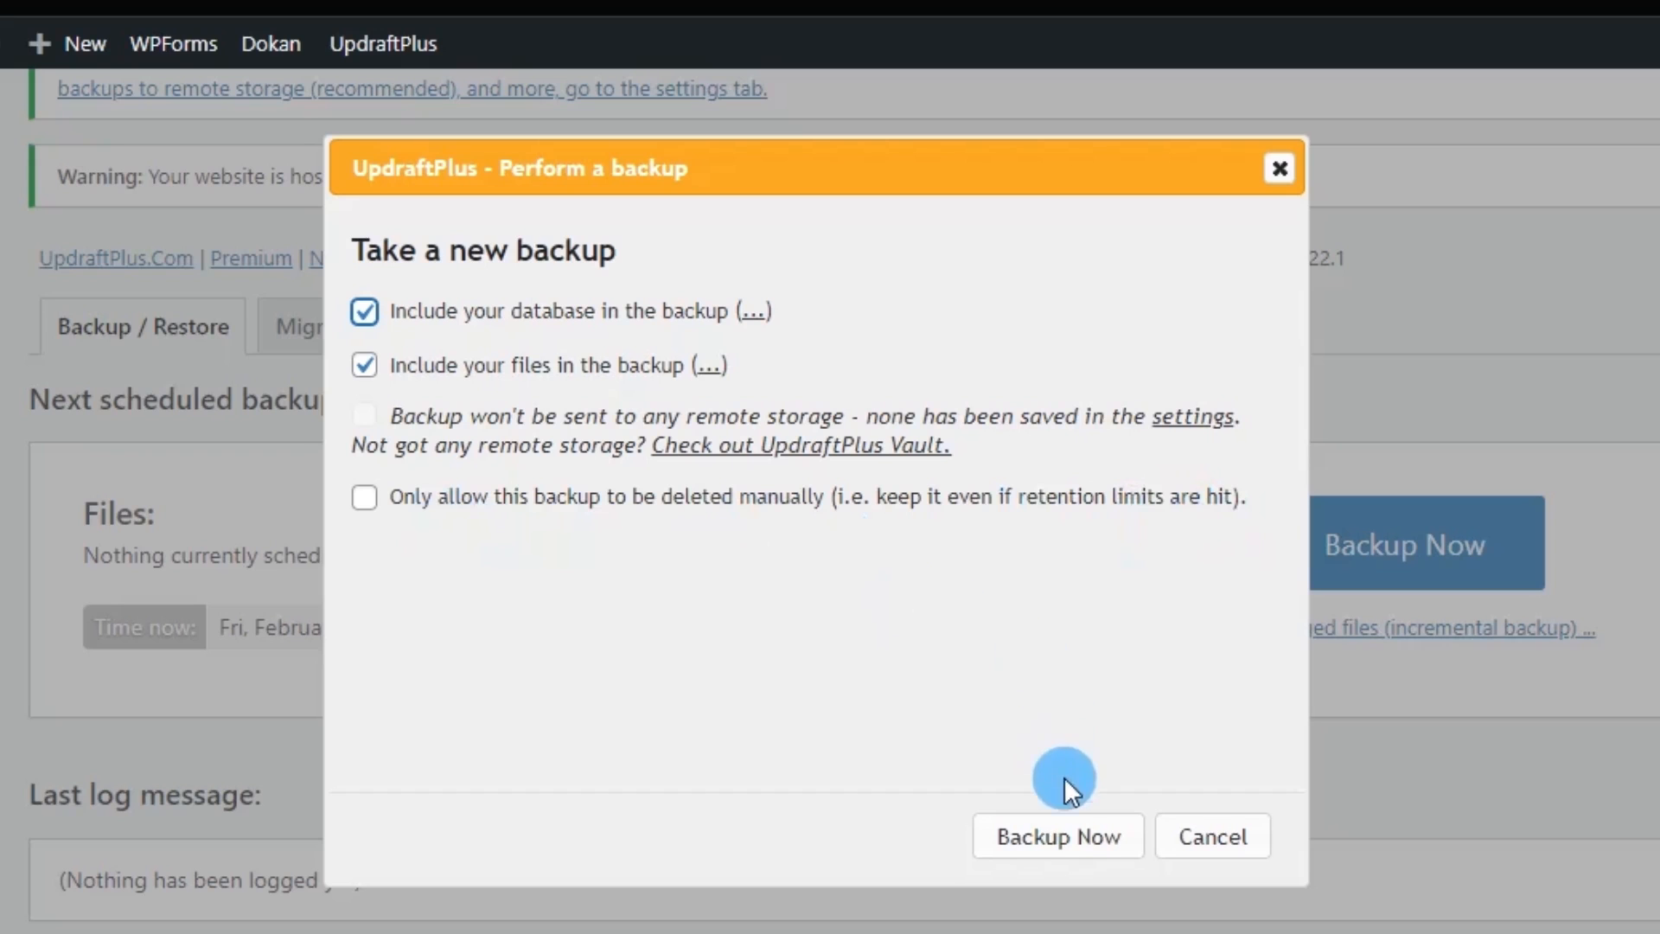
click(365, 502)
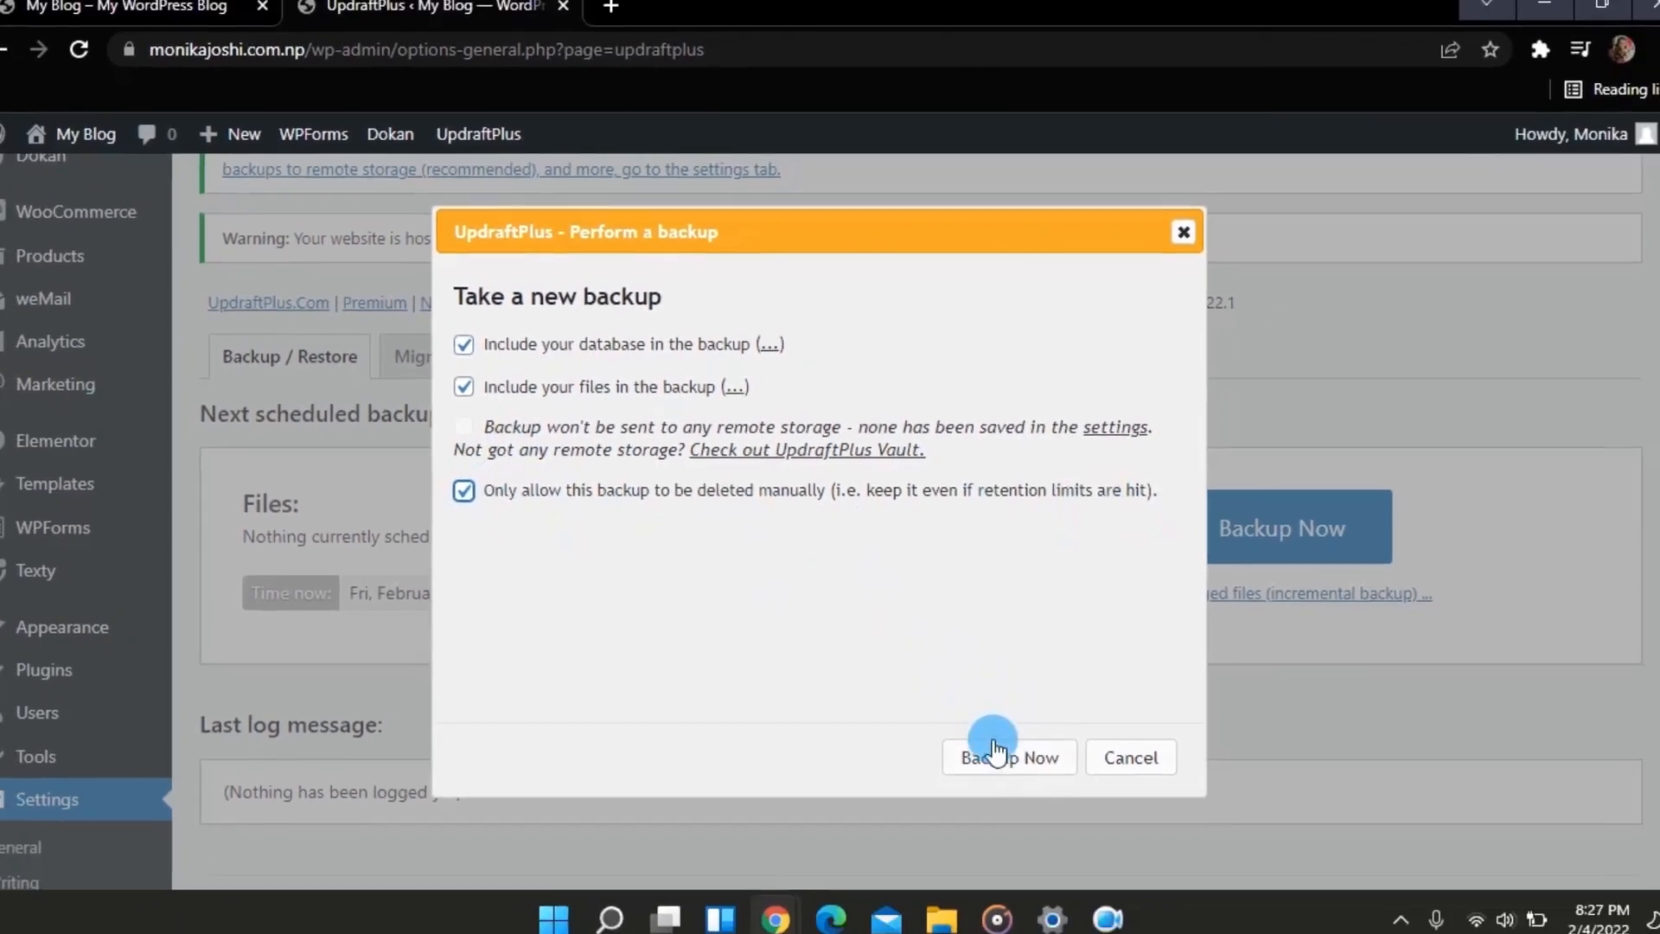
click(995, 750)
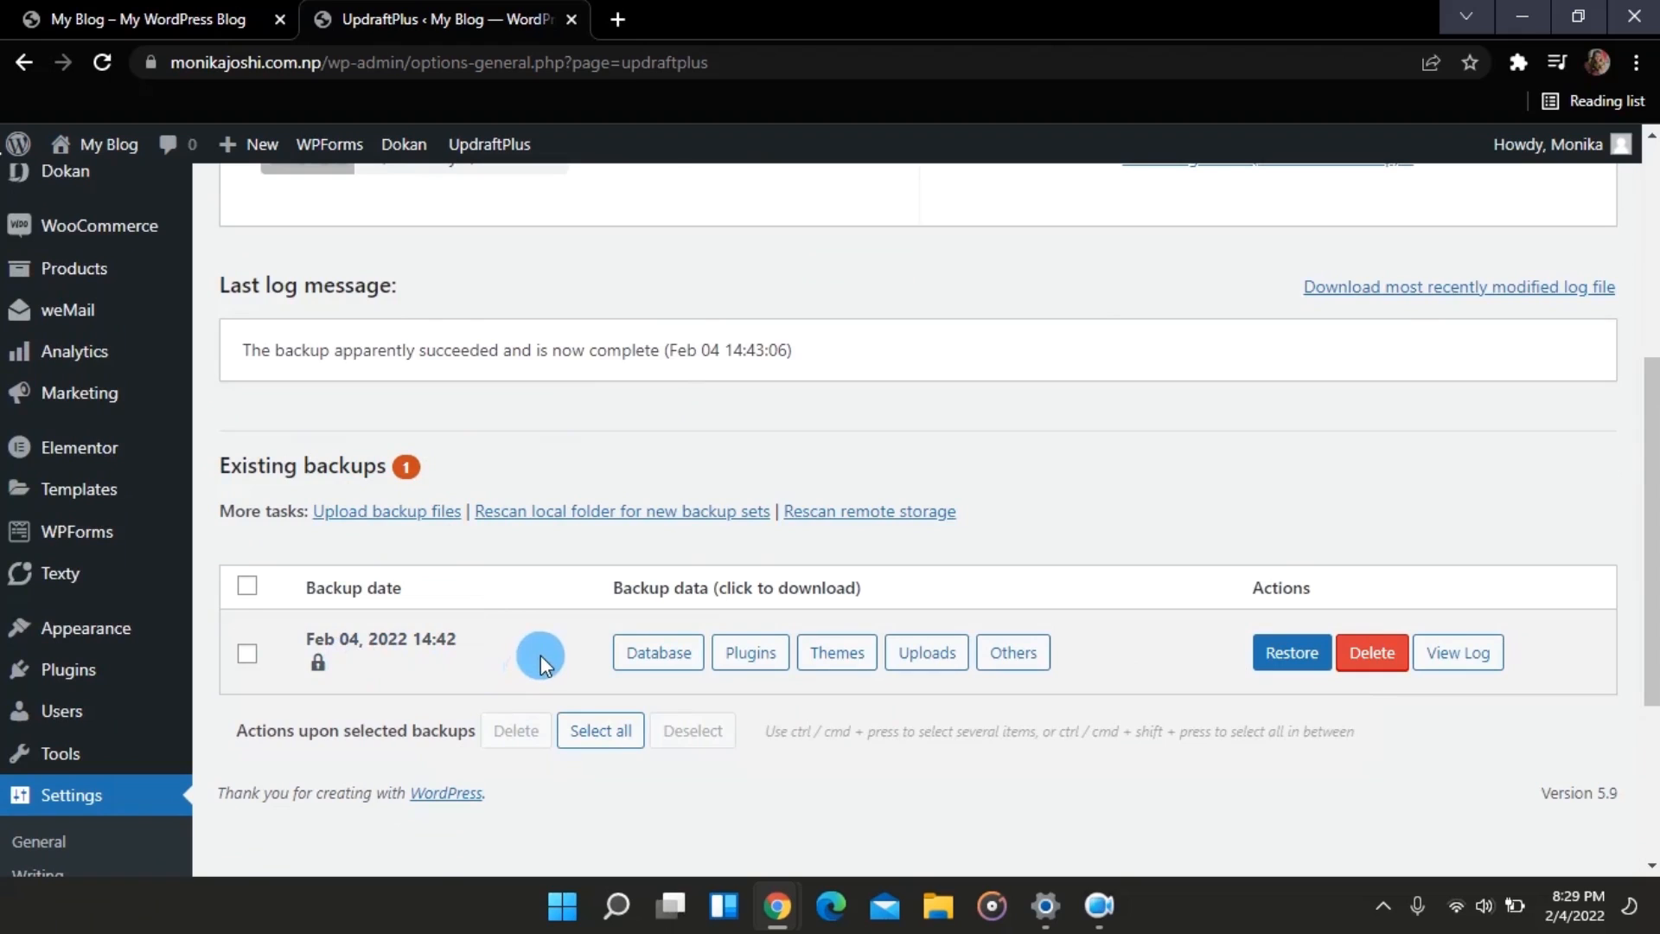
Step: Scroll through the Pages list of all 12 site pages, including the Home front page
scroll(931, 412, up, 1)
scroll(965, 547, down, 1)
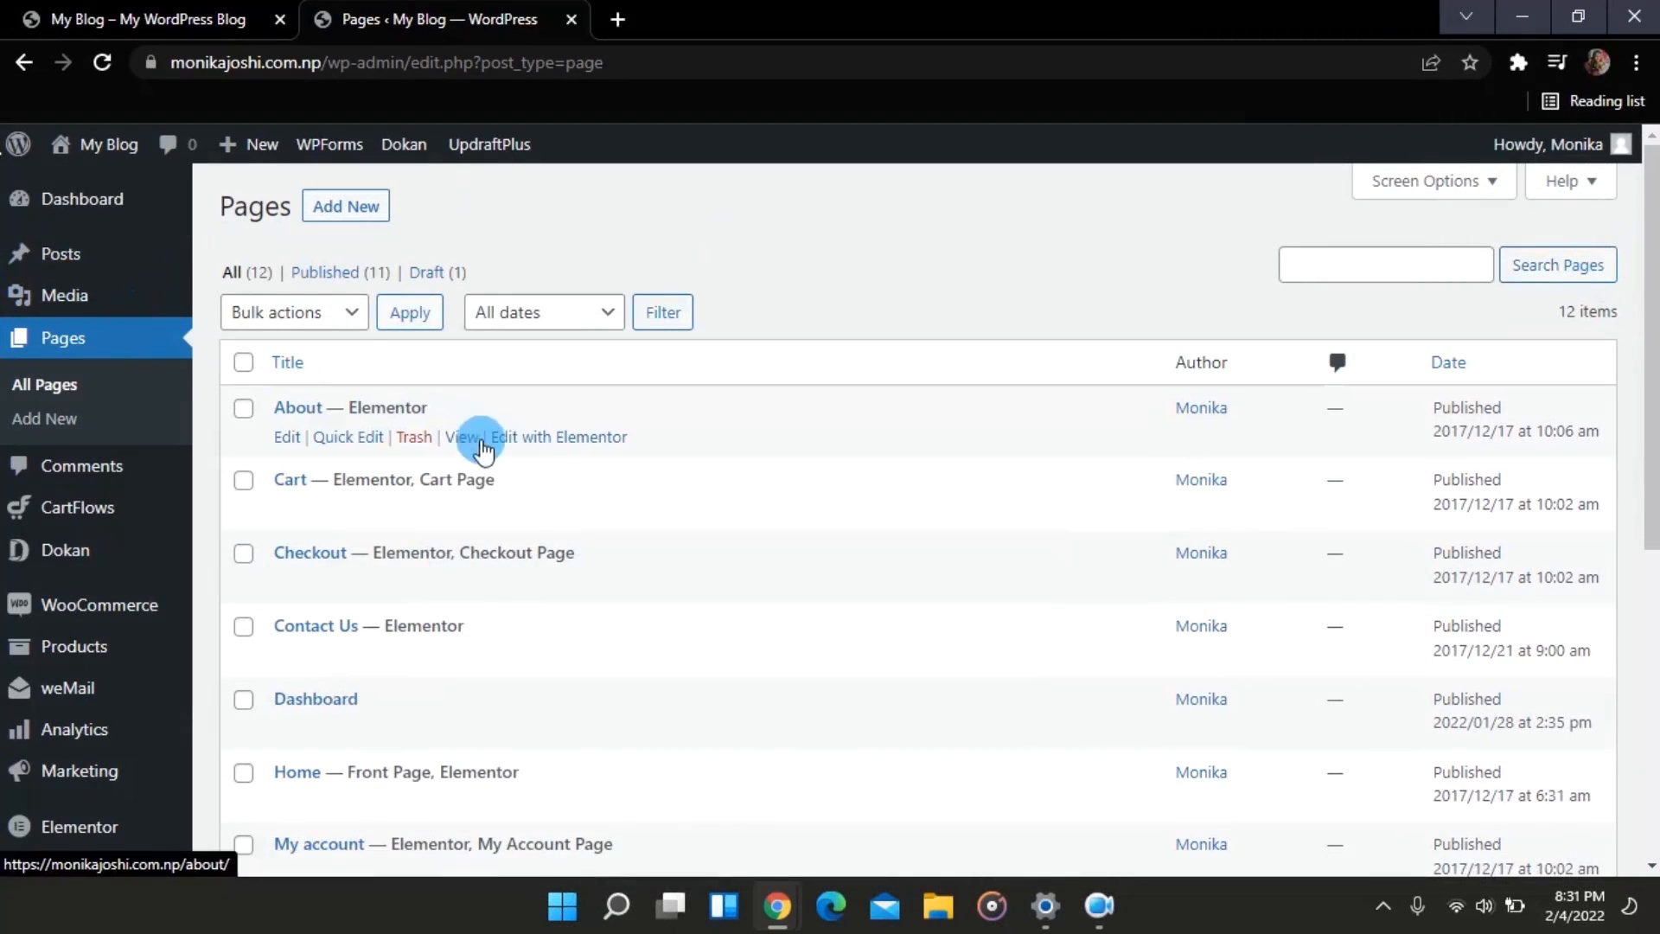
Step: Move the Home page to the trash, leaving 11 pages
scroll(508, 450, down, 3)
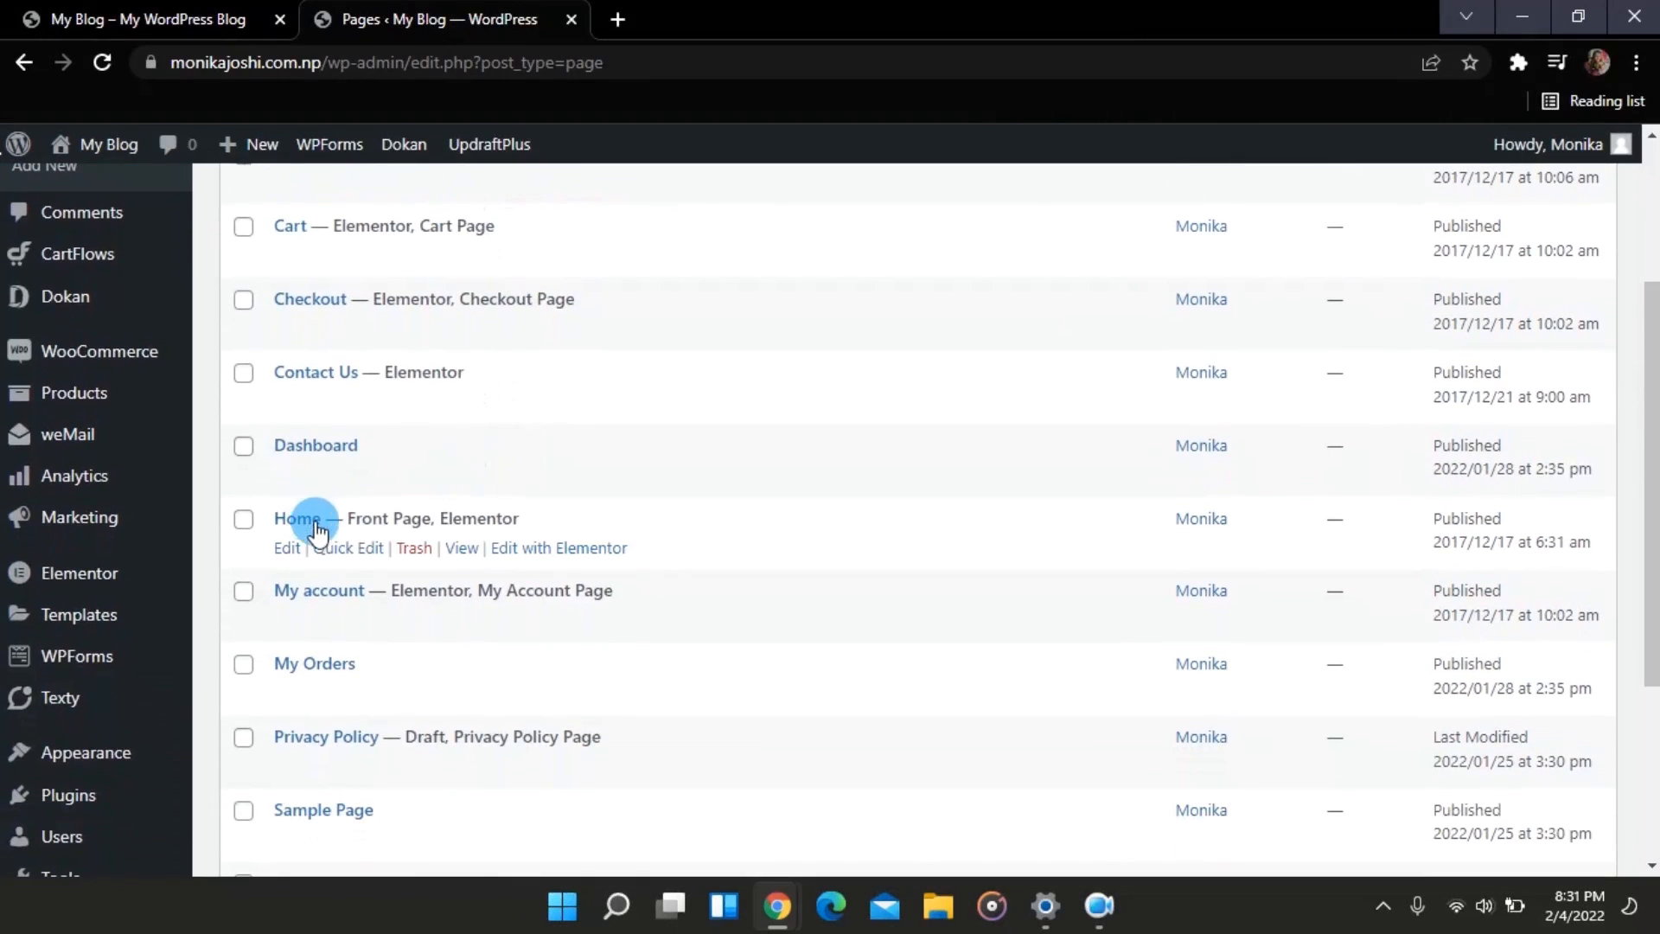
click(412, 549)
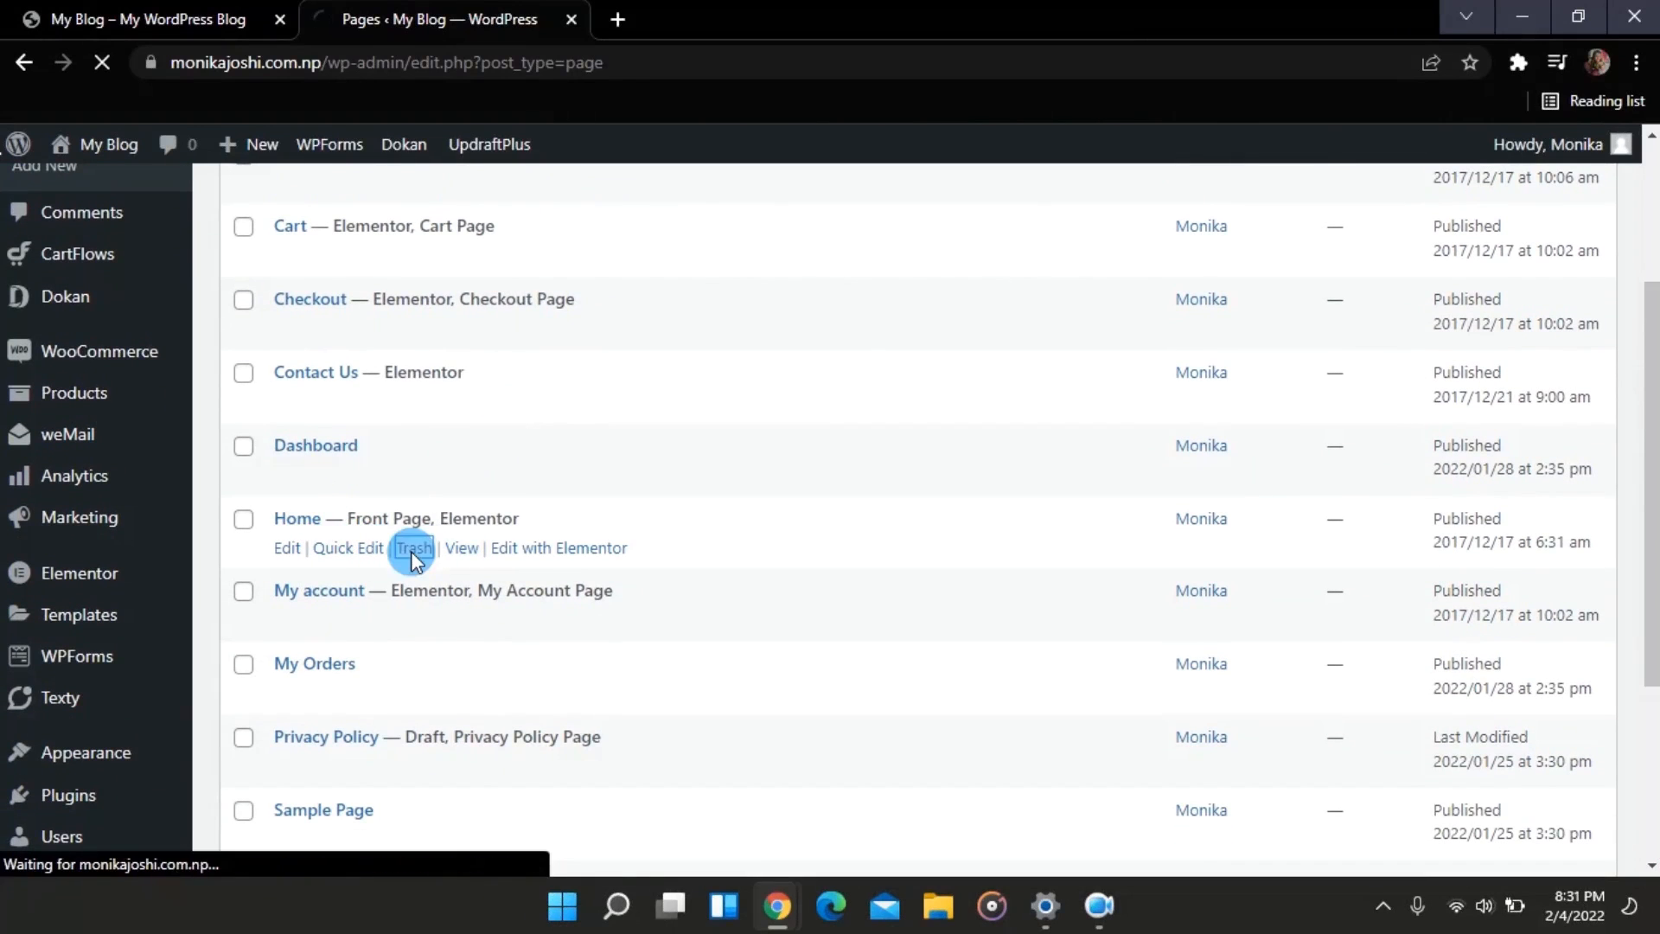
scroll(413, 560, down, 10)
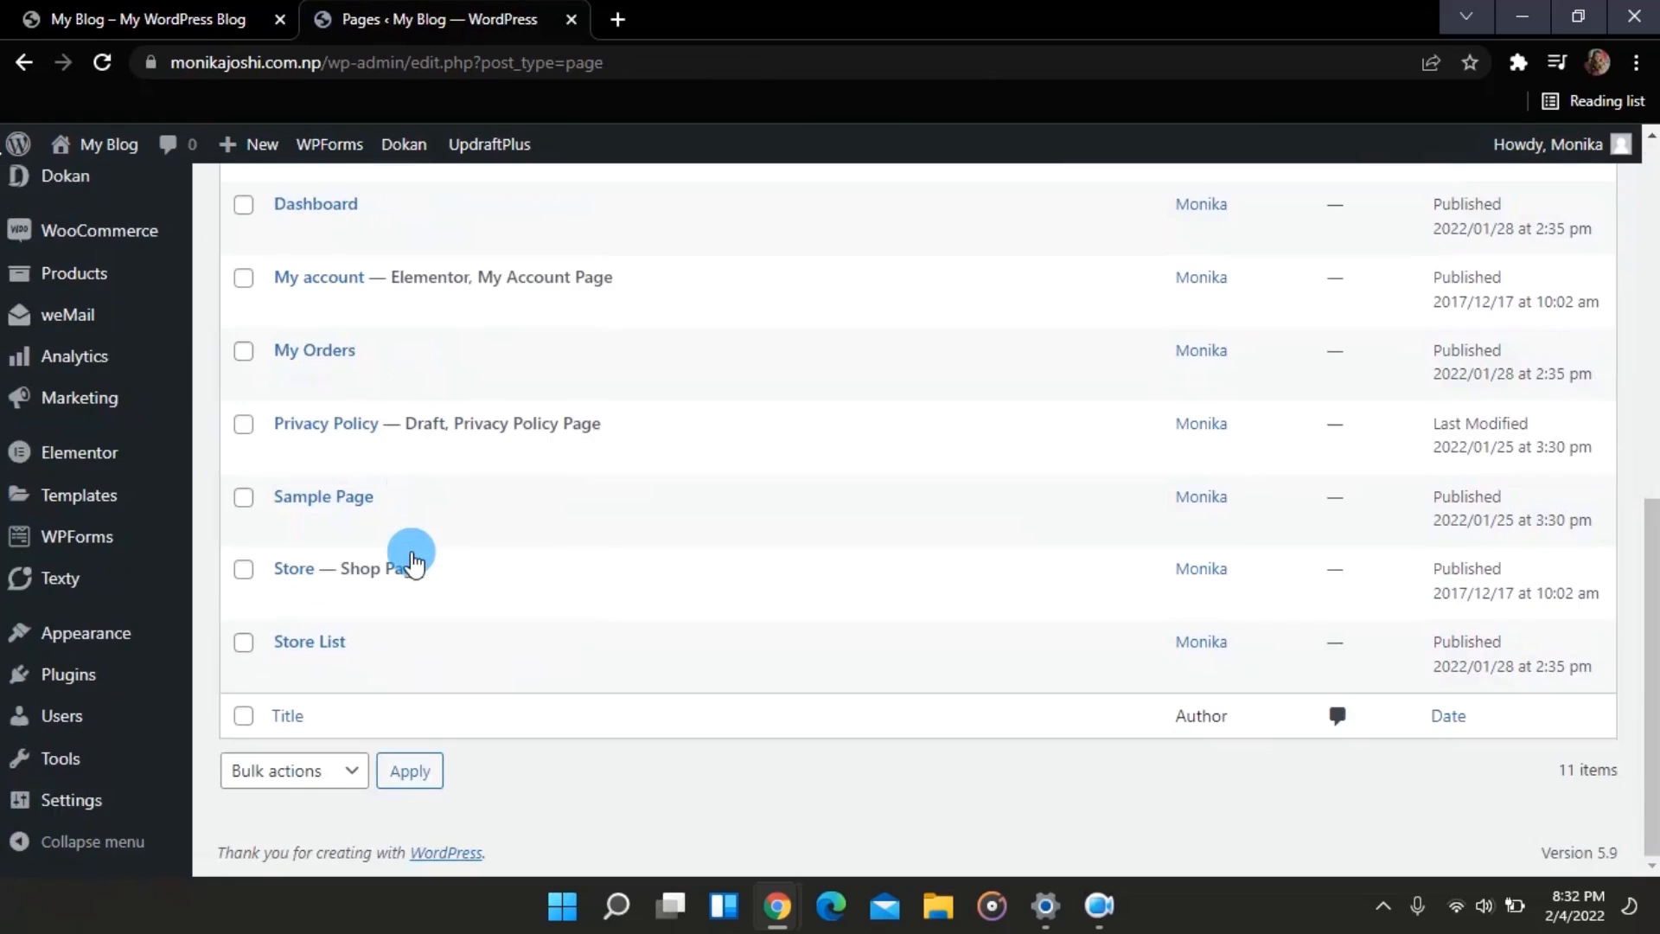
scroll(408, 562, up, 6)
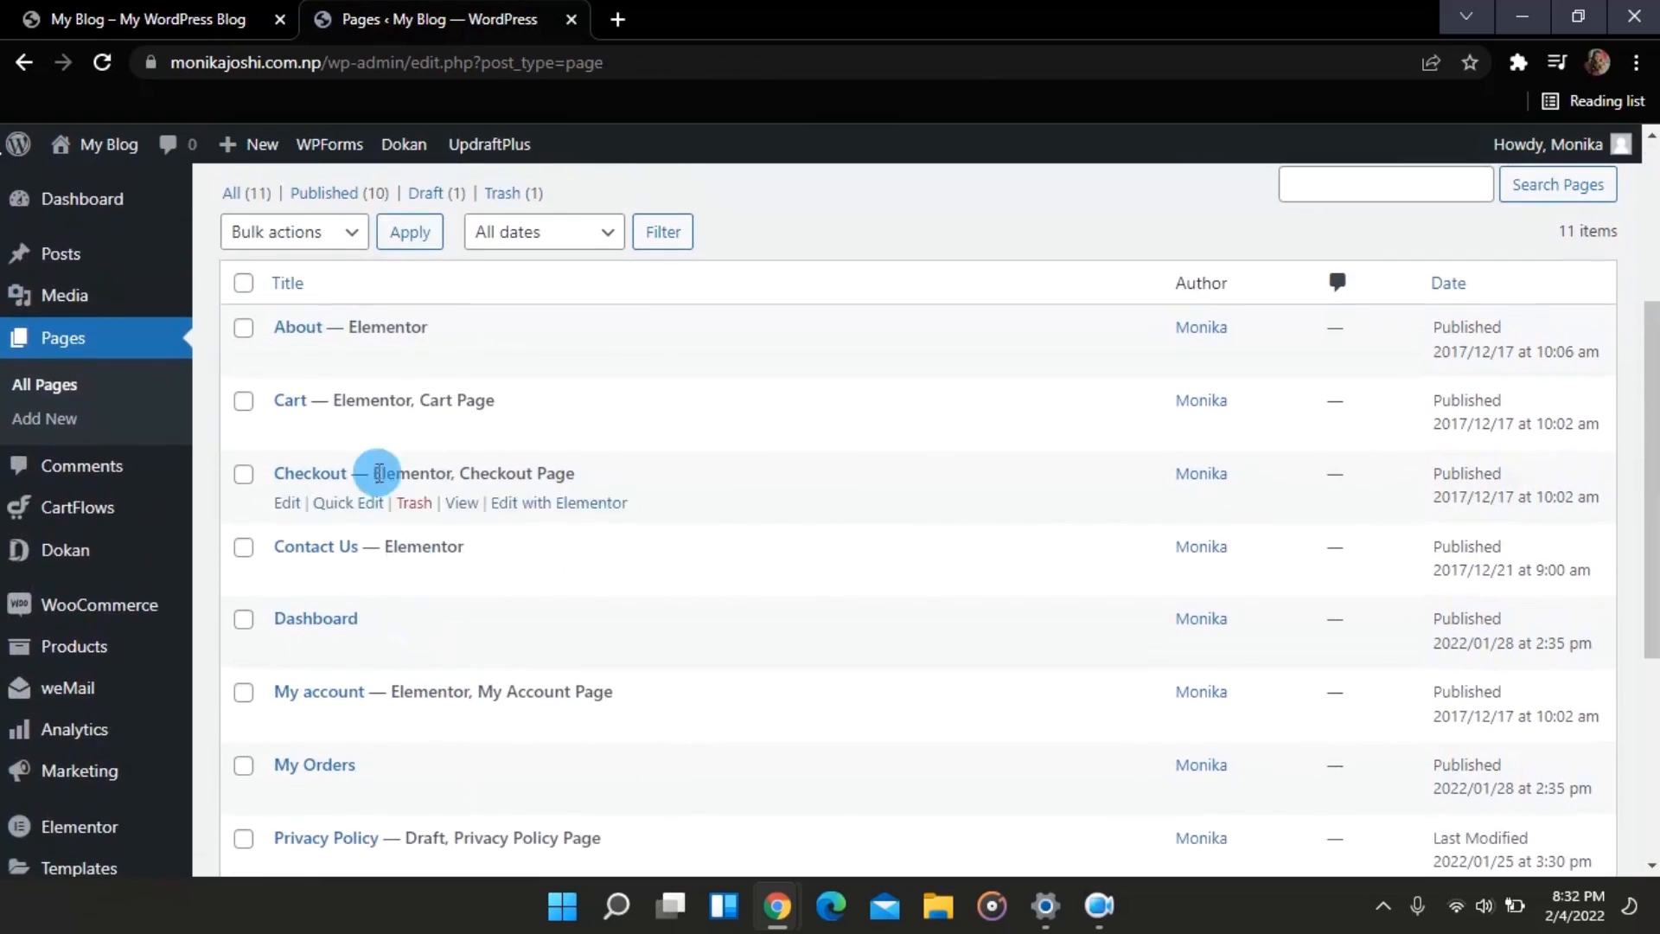
Step: Reload the live My Blog site and confirm it now shows a plain blog post list
click(170, 10)
click(101, 65)
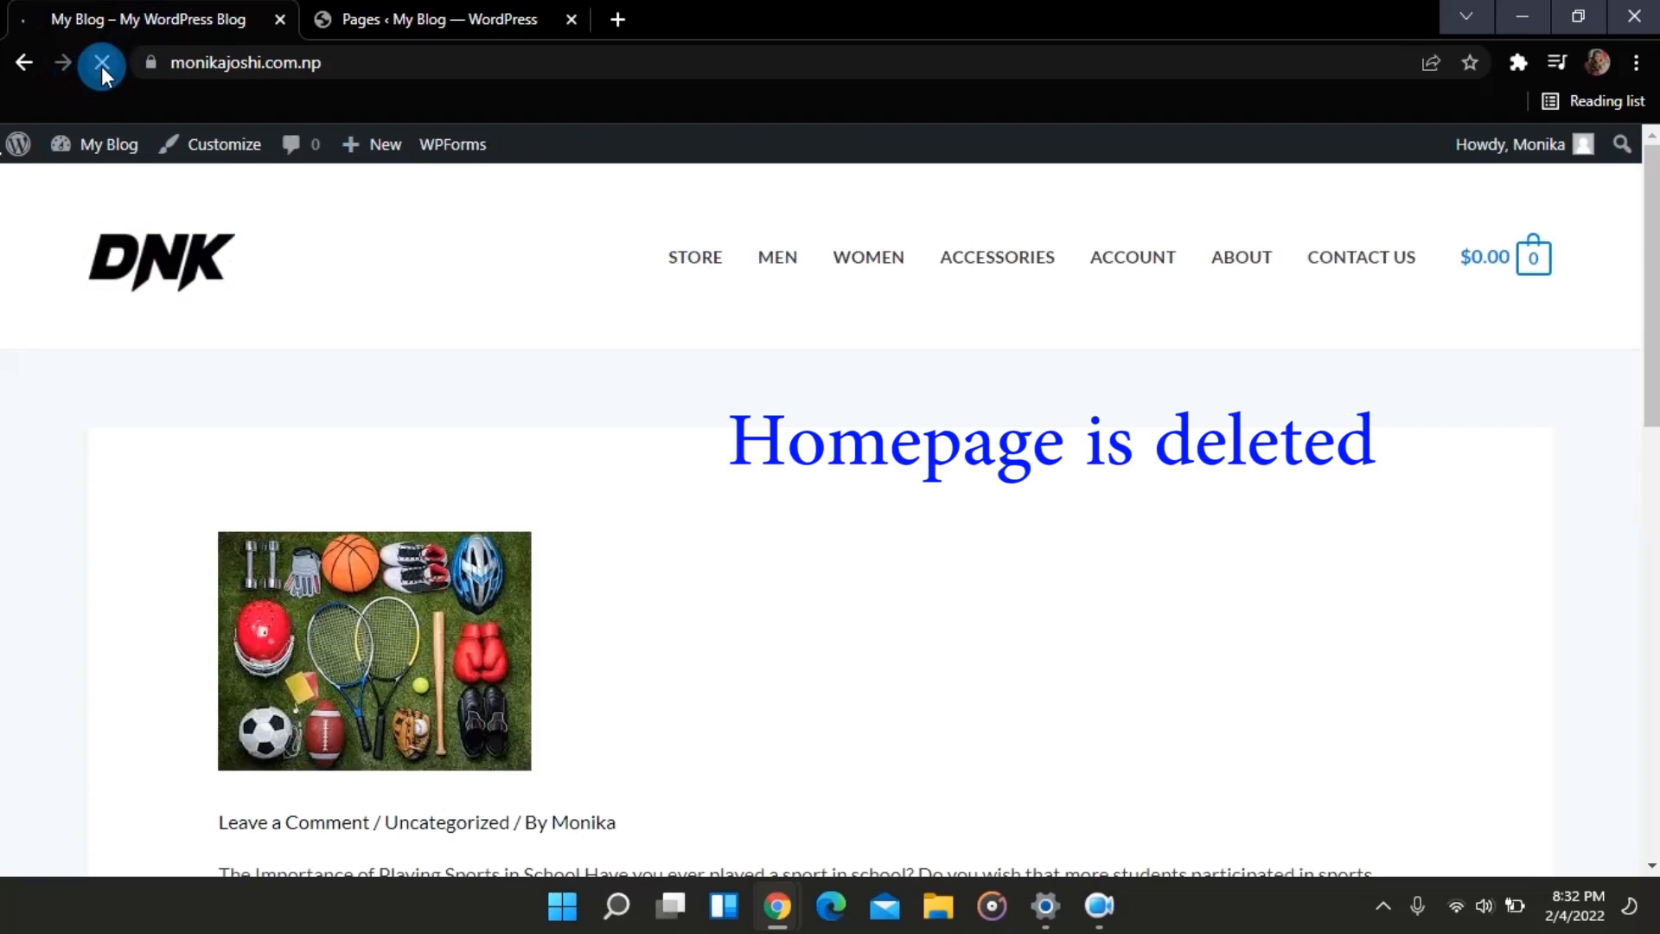
scroll(327, 437, down, 4)
scroll(326, 438, up, 4)
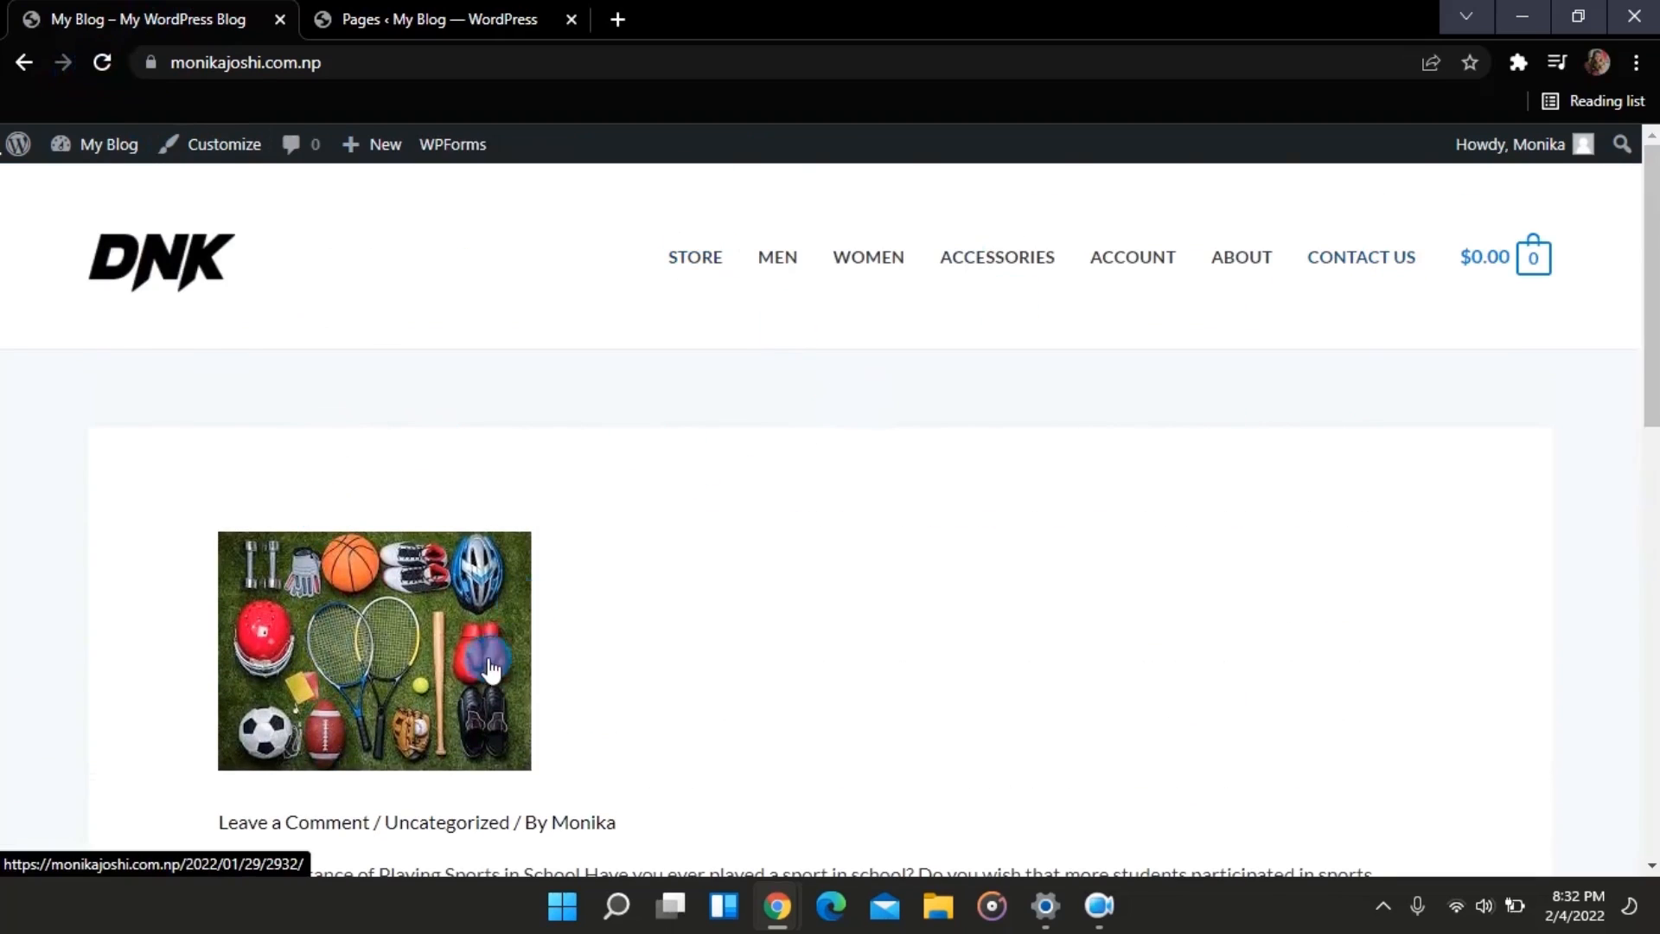
scroll(500, 677, down, 3)
scroll(500, 677, up, 3)
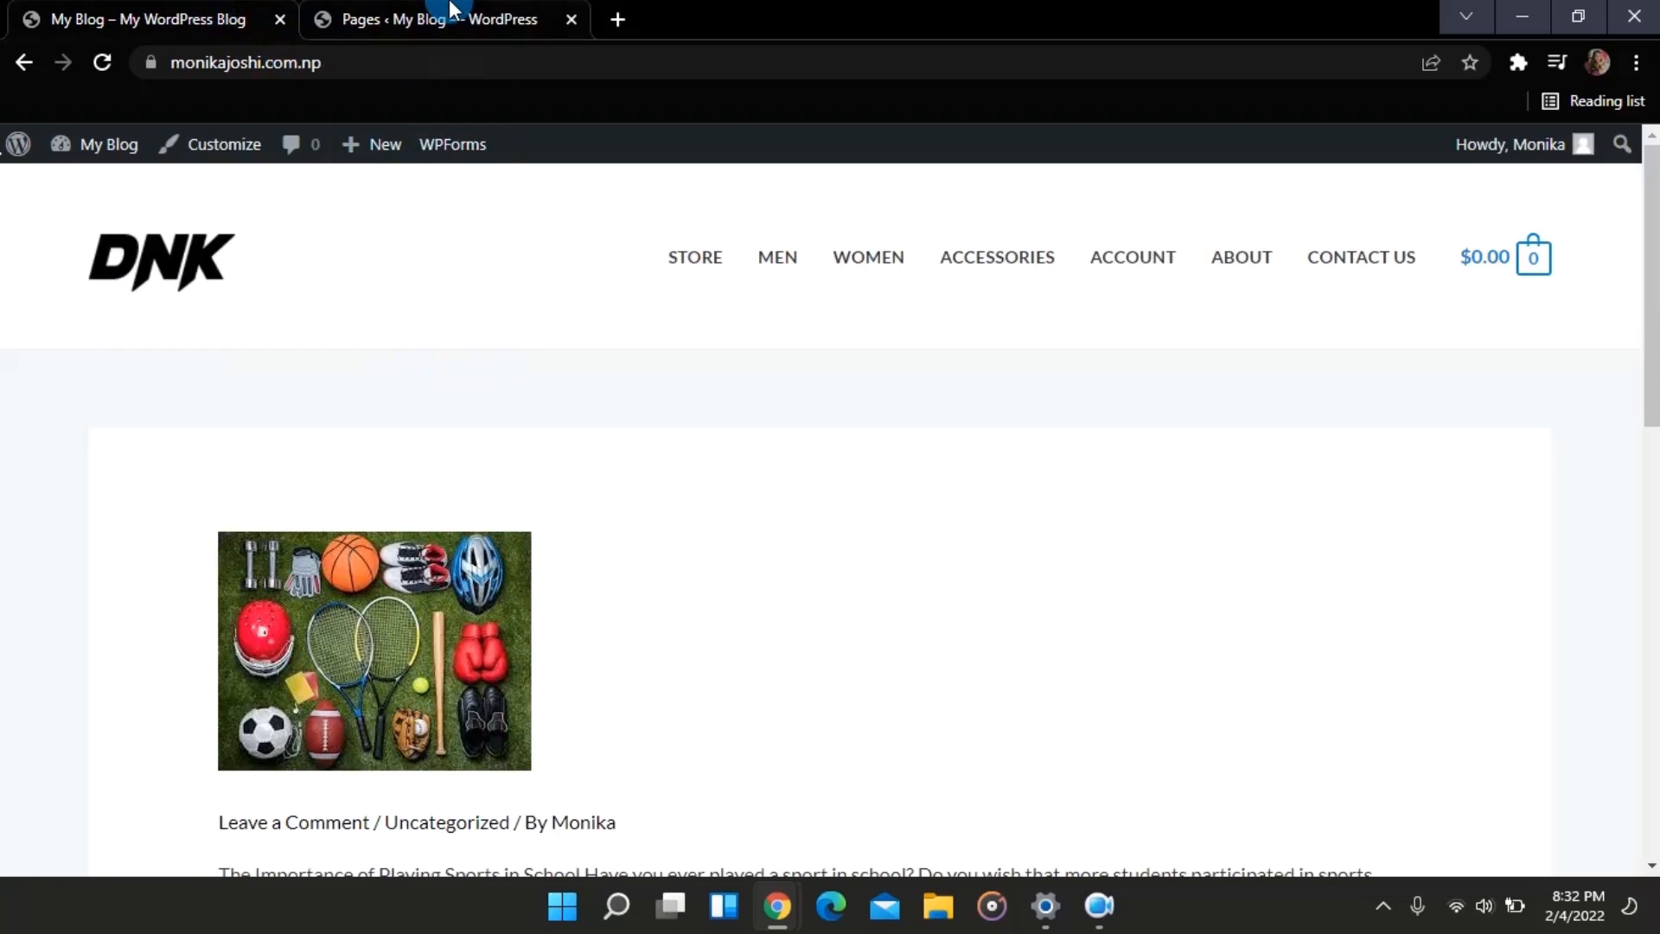
Step: Reopen UpdraftPlus settings via Installed Plugins and scroll to the Feb 04, 2022 14:42 backup
click(451, 8)
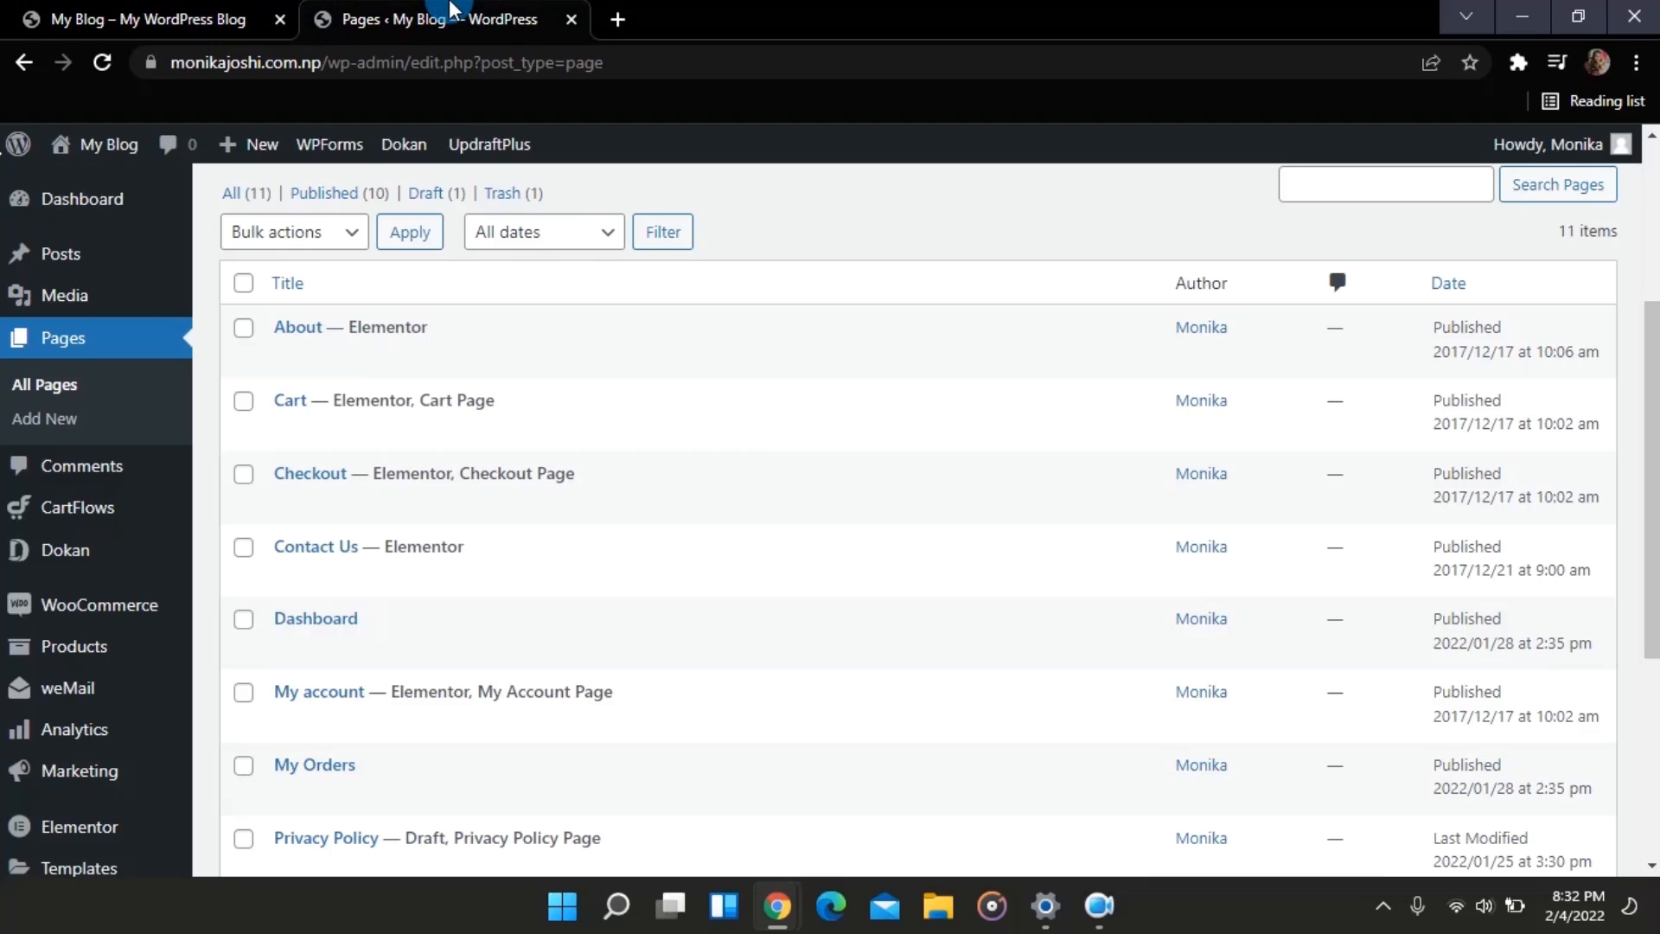
scroll(133, 568, up, 4)
scroll(133, 567, down, 3)
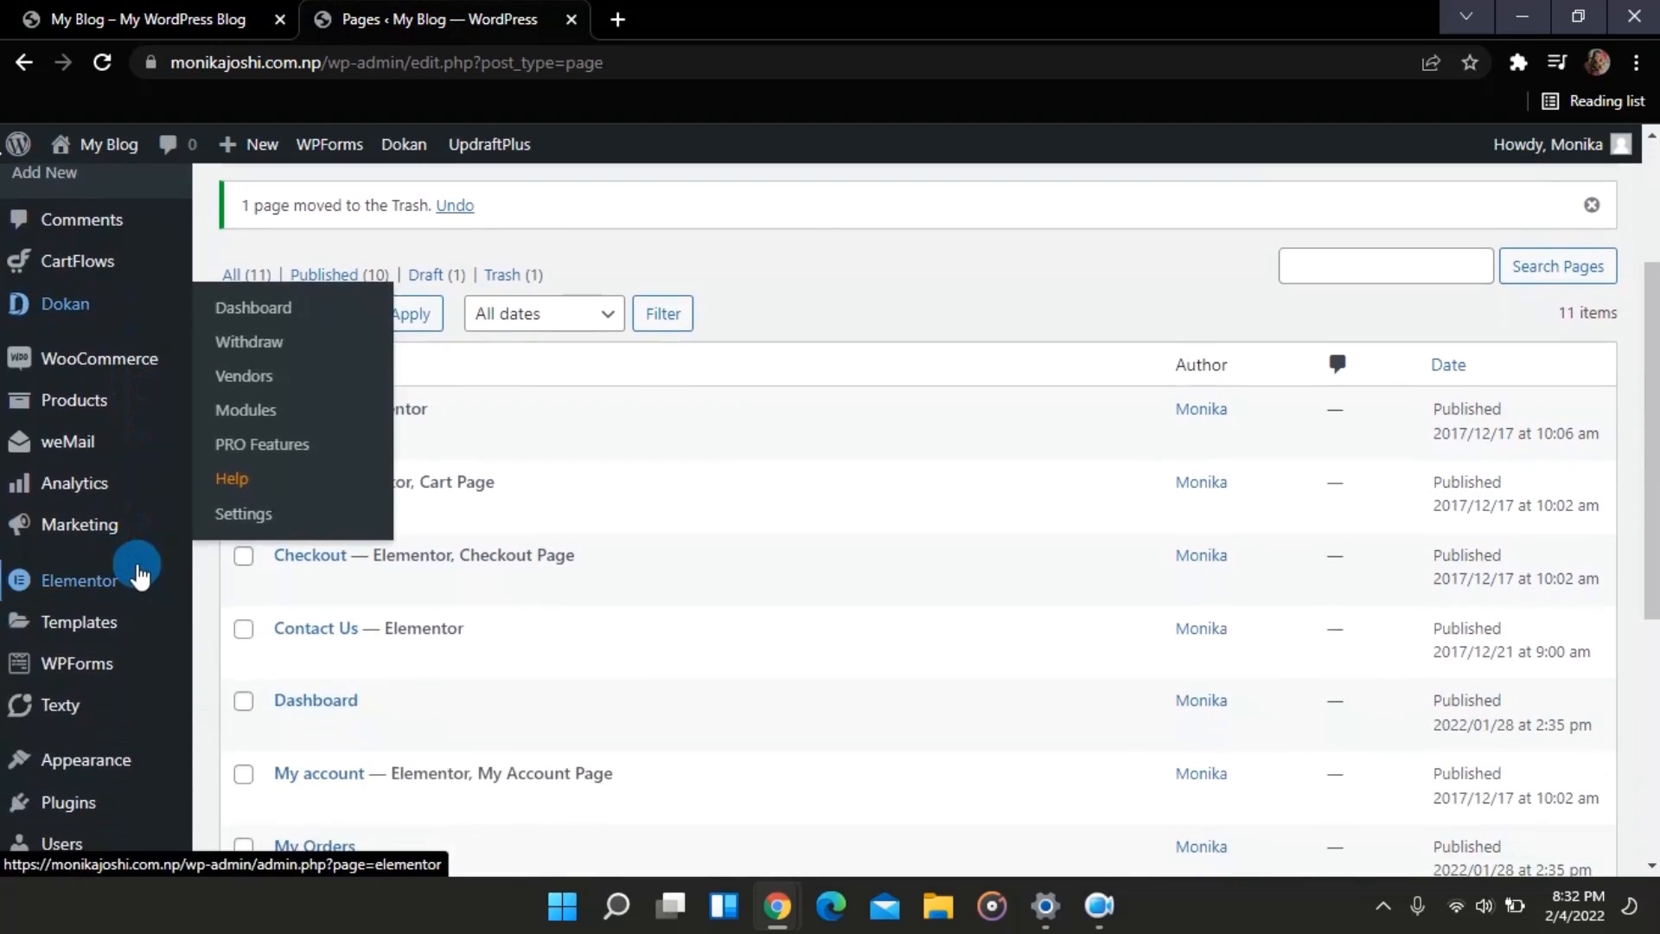
scroll(80, 727, down, 3)
mouse_move(87, 690)
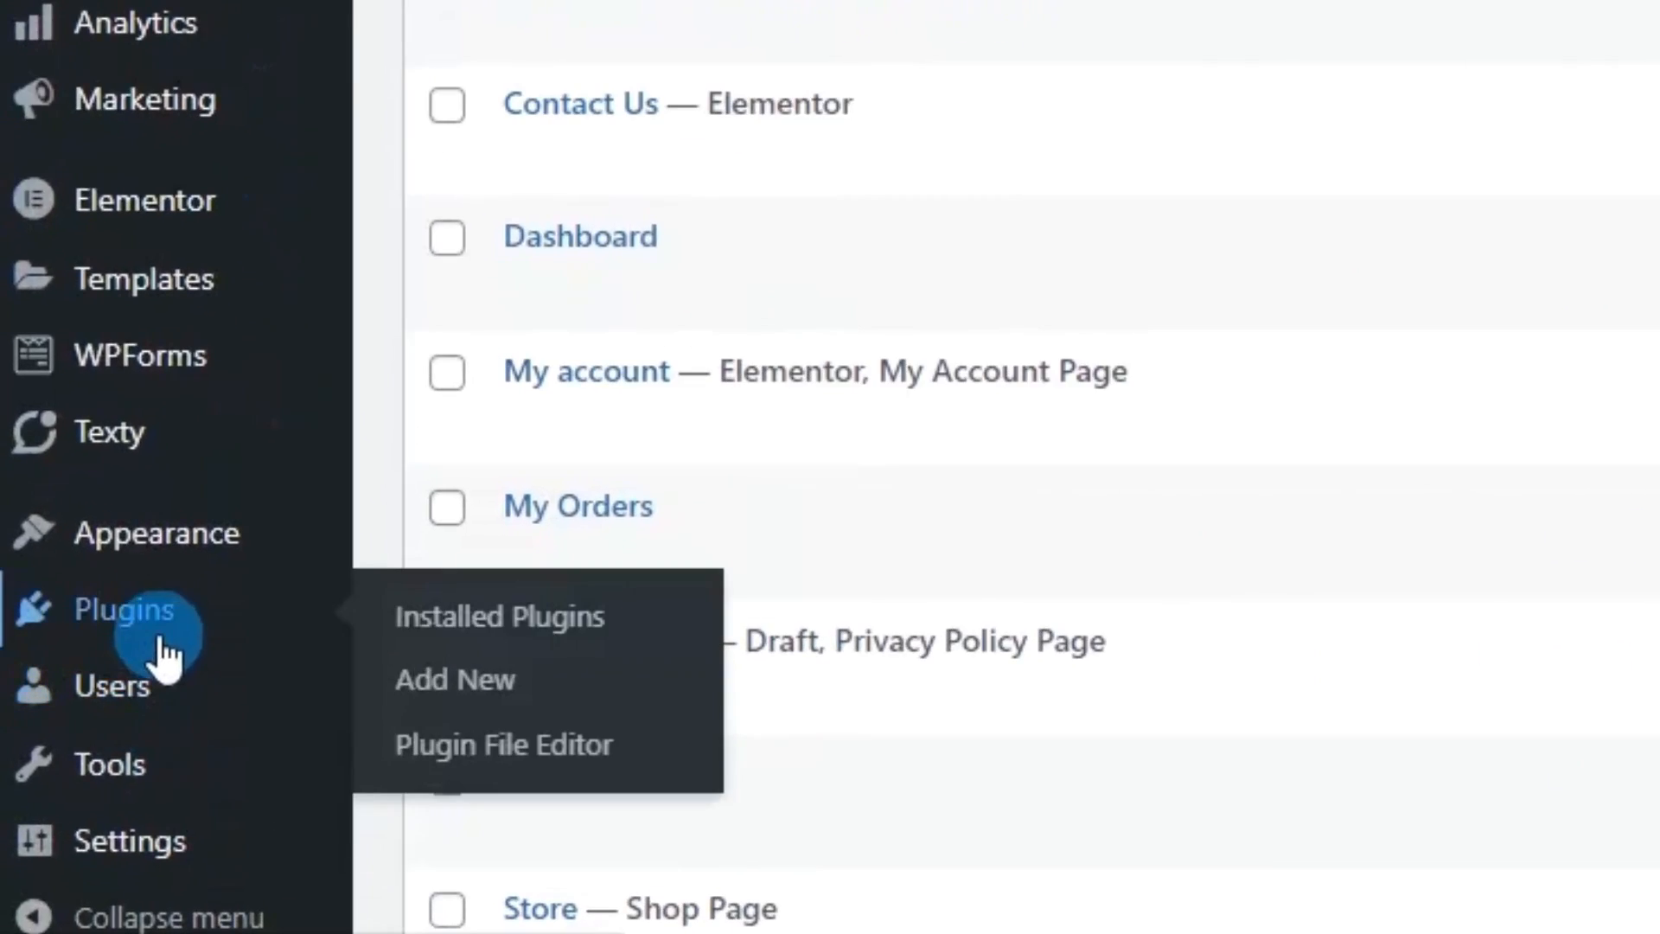
click(470, 637)
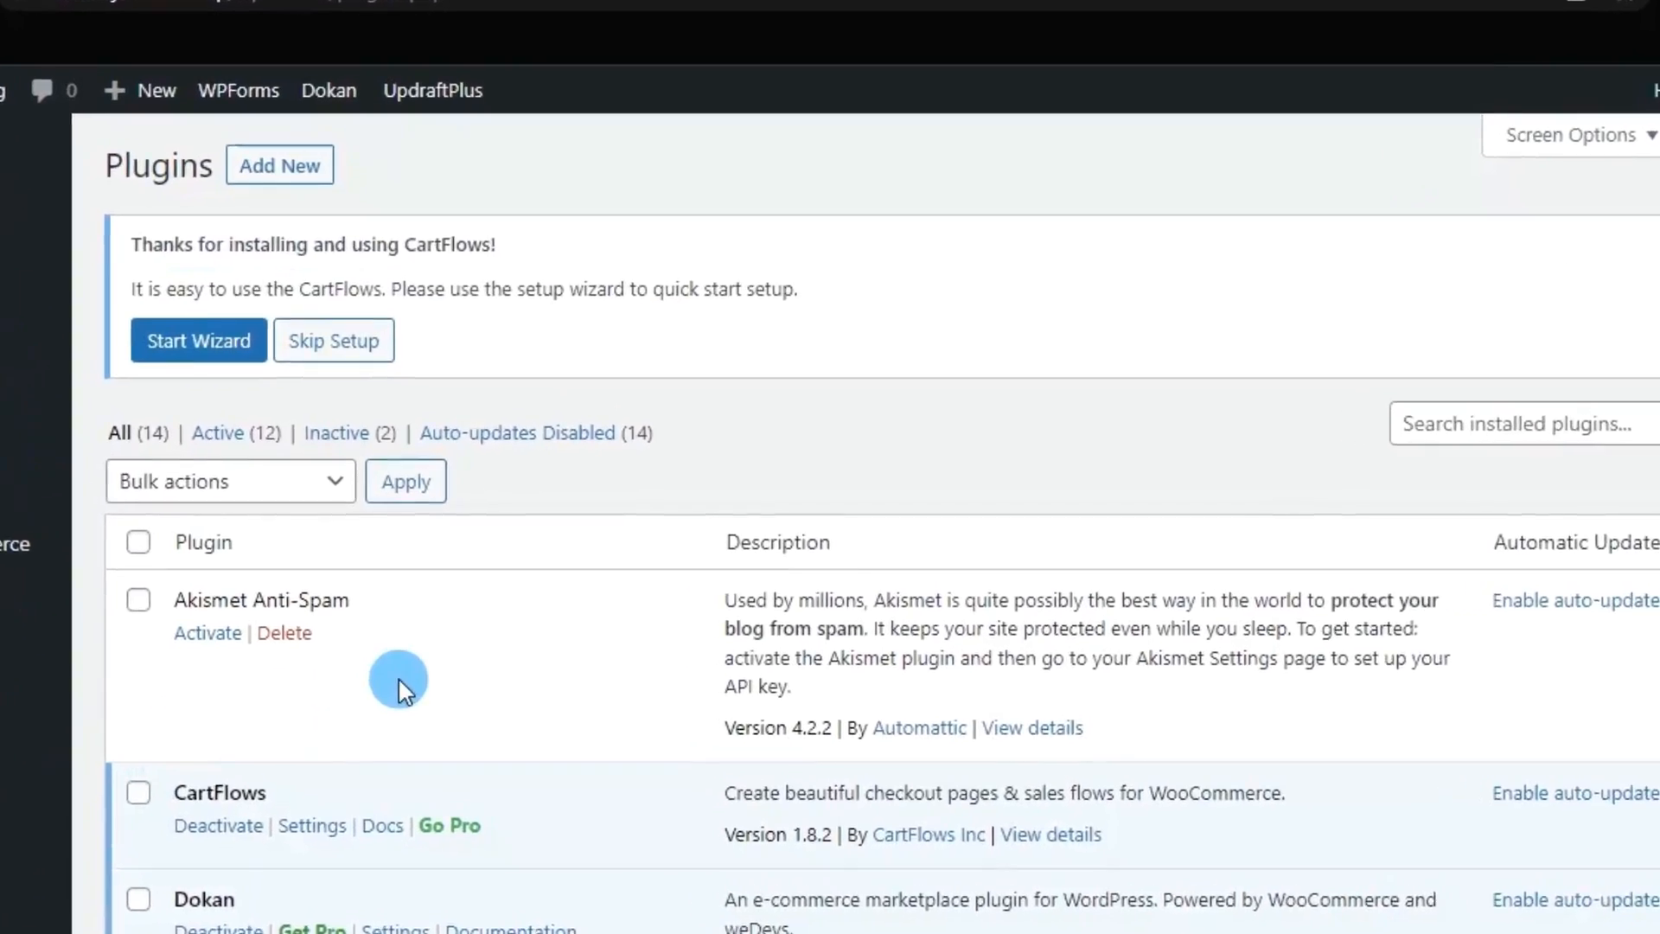
scroll(380, 511, down, 5)
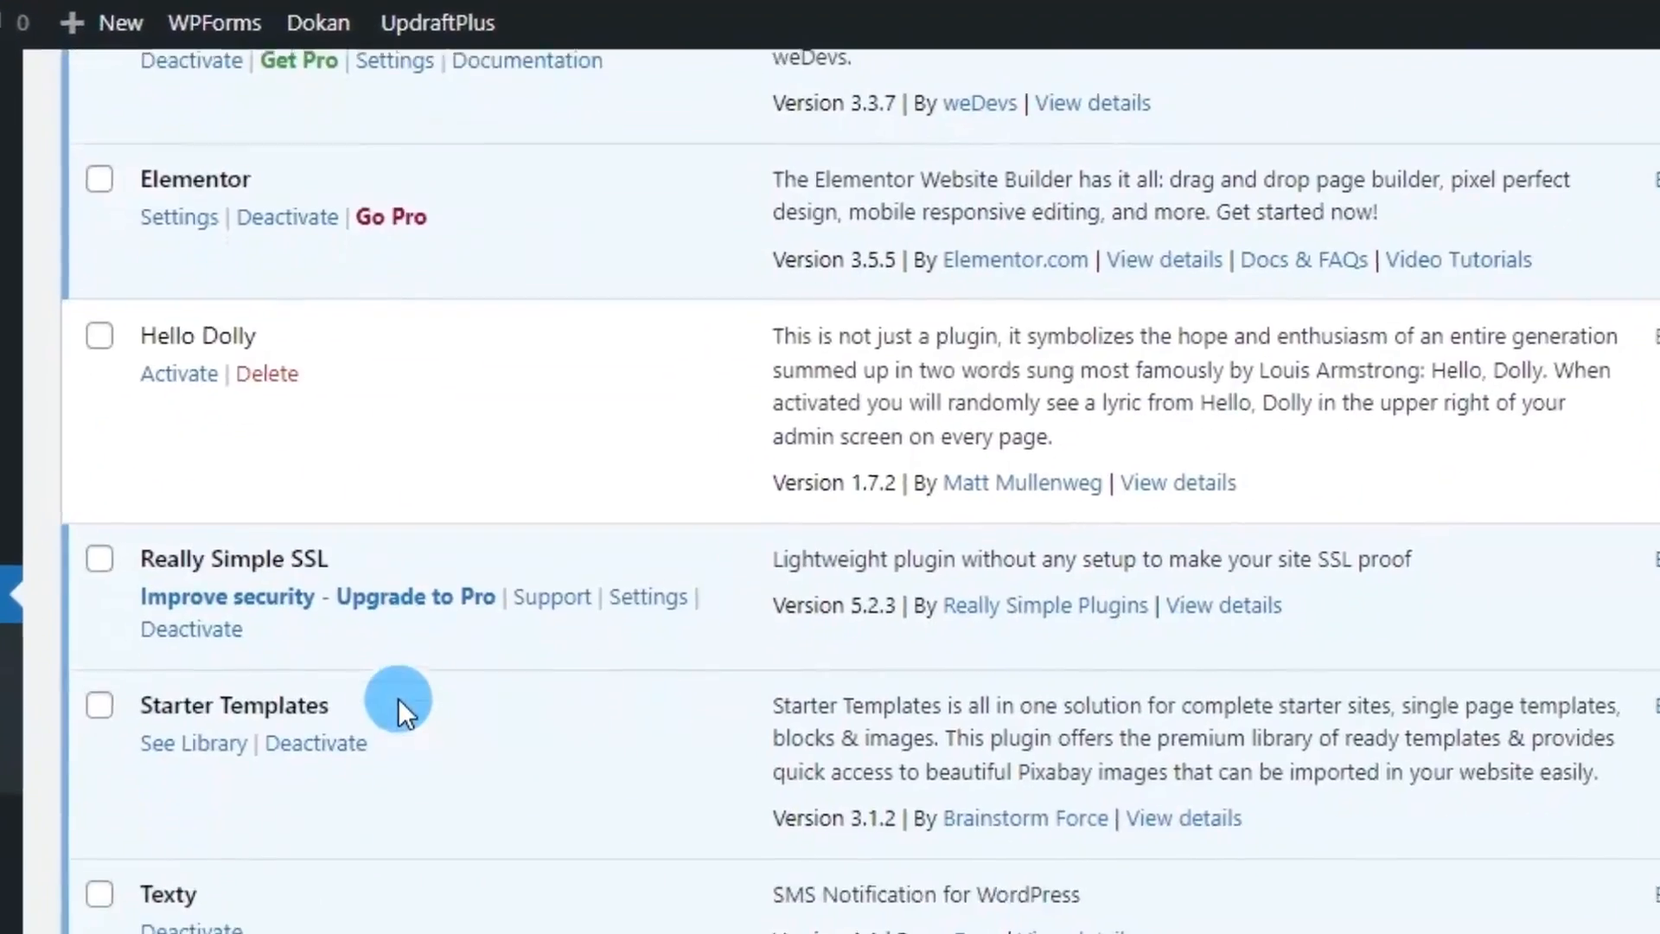
scroll(398, 705, down, 3)
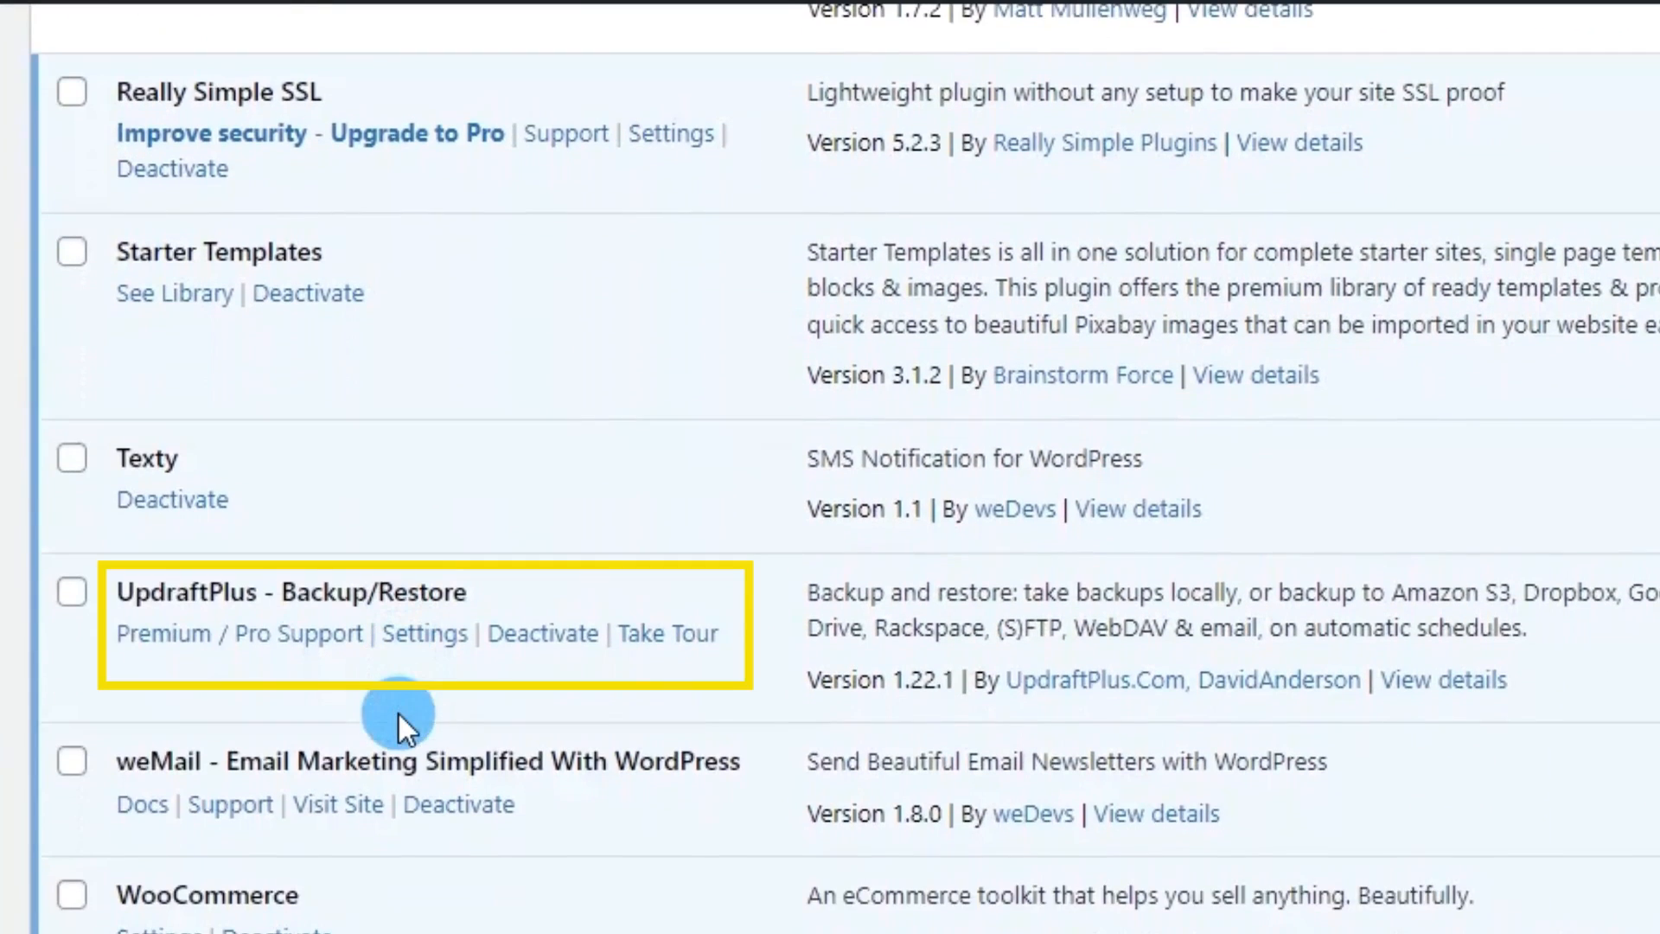
click(412, 642)
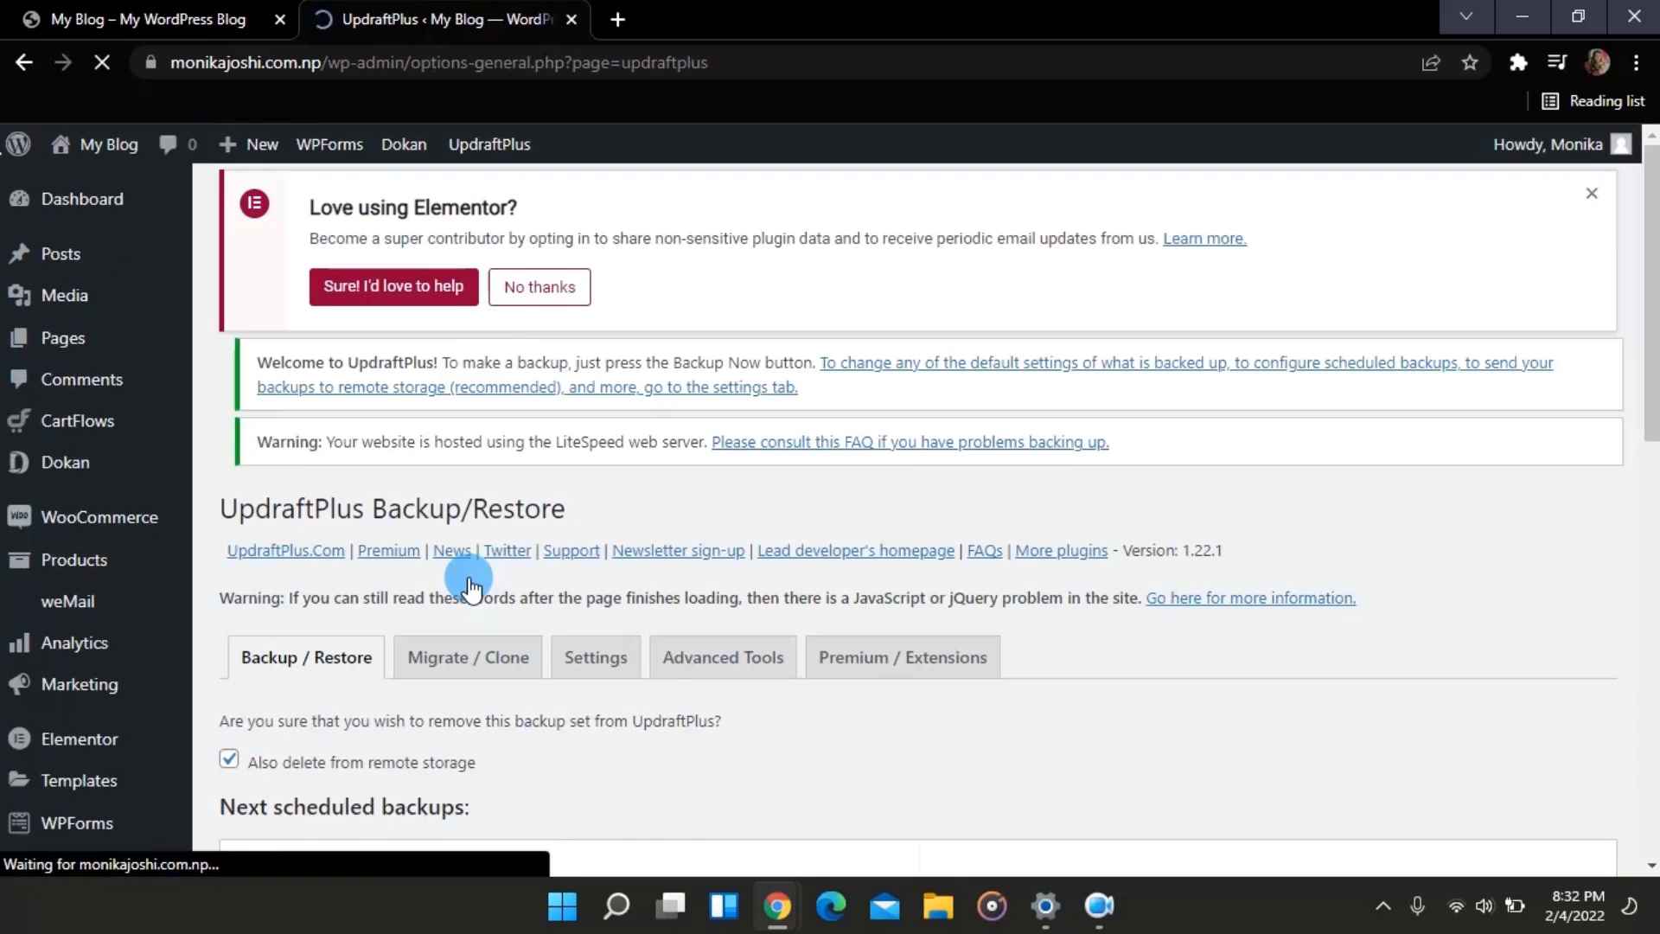
scroll(317, 673, down, 3)
scroll(316, 672, down, 4)
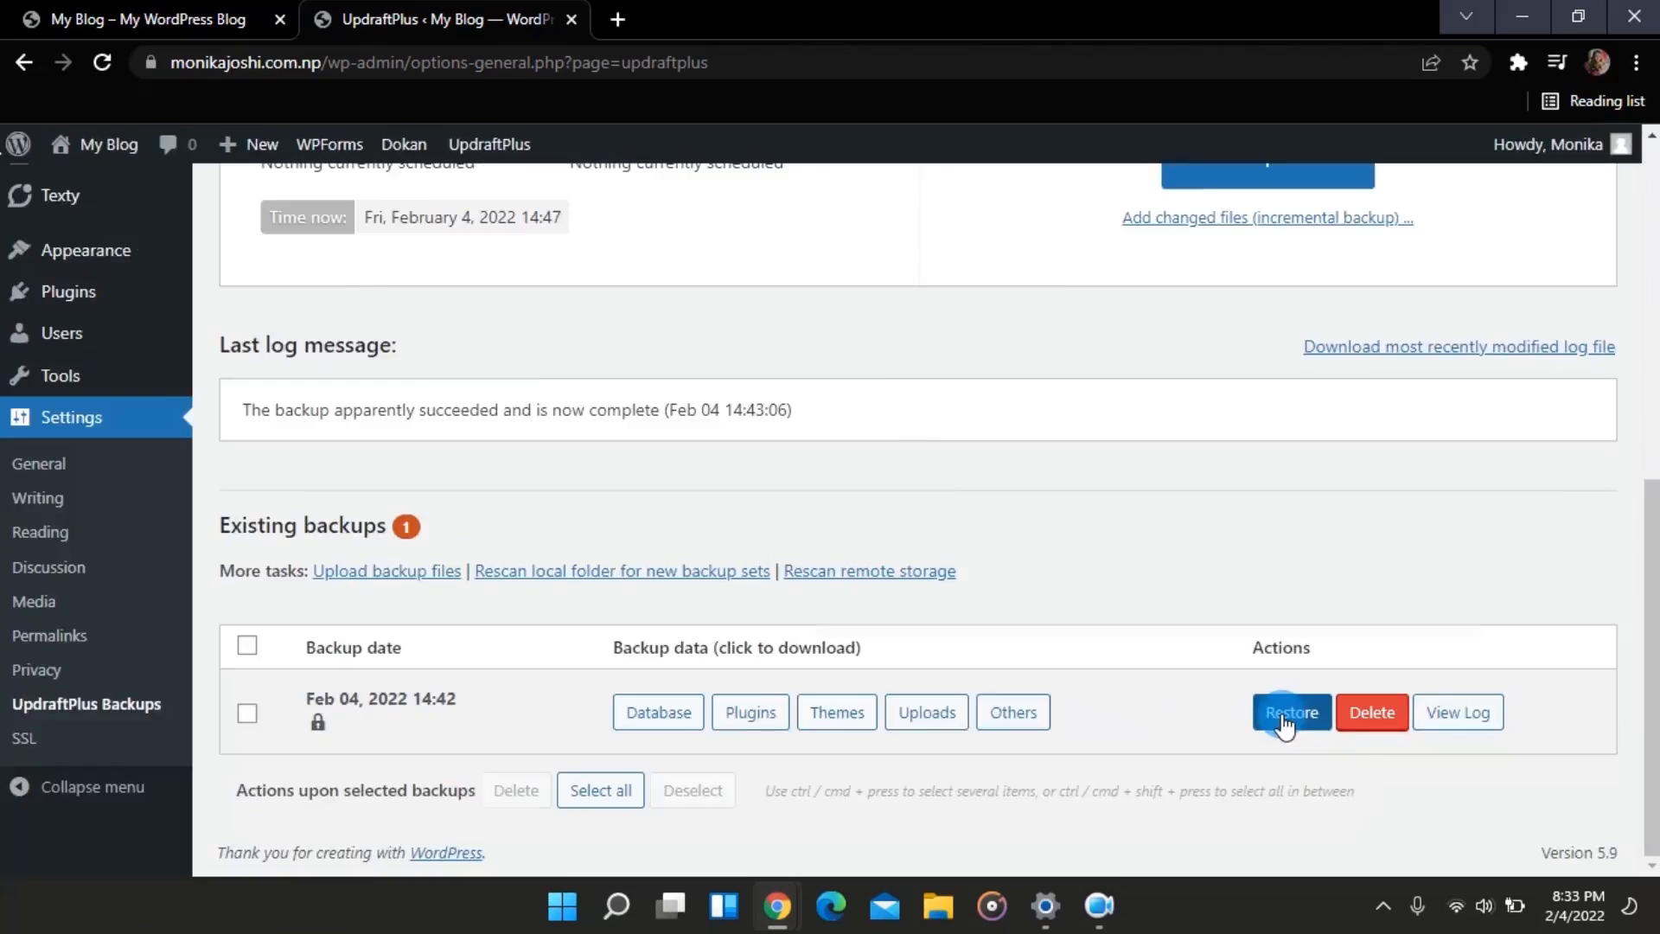
Step: Restore the Feb 04, 2022 backup with Plugins, Themes, Uploads, Others and Database selected
click(1285, 719)
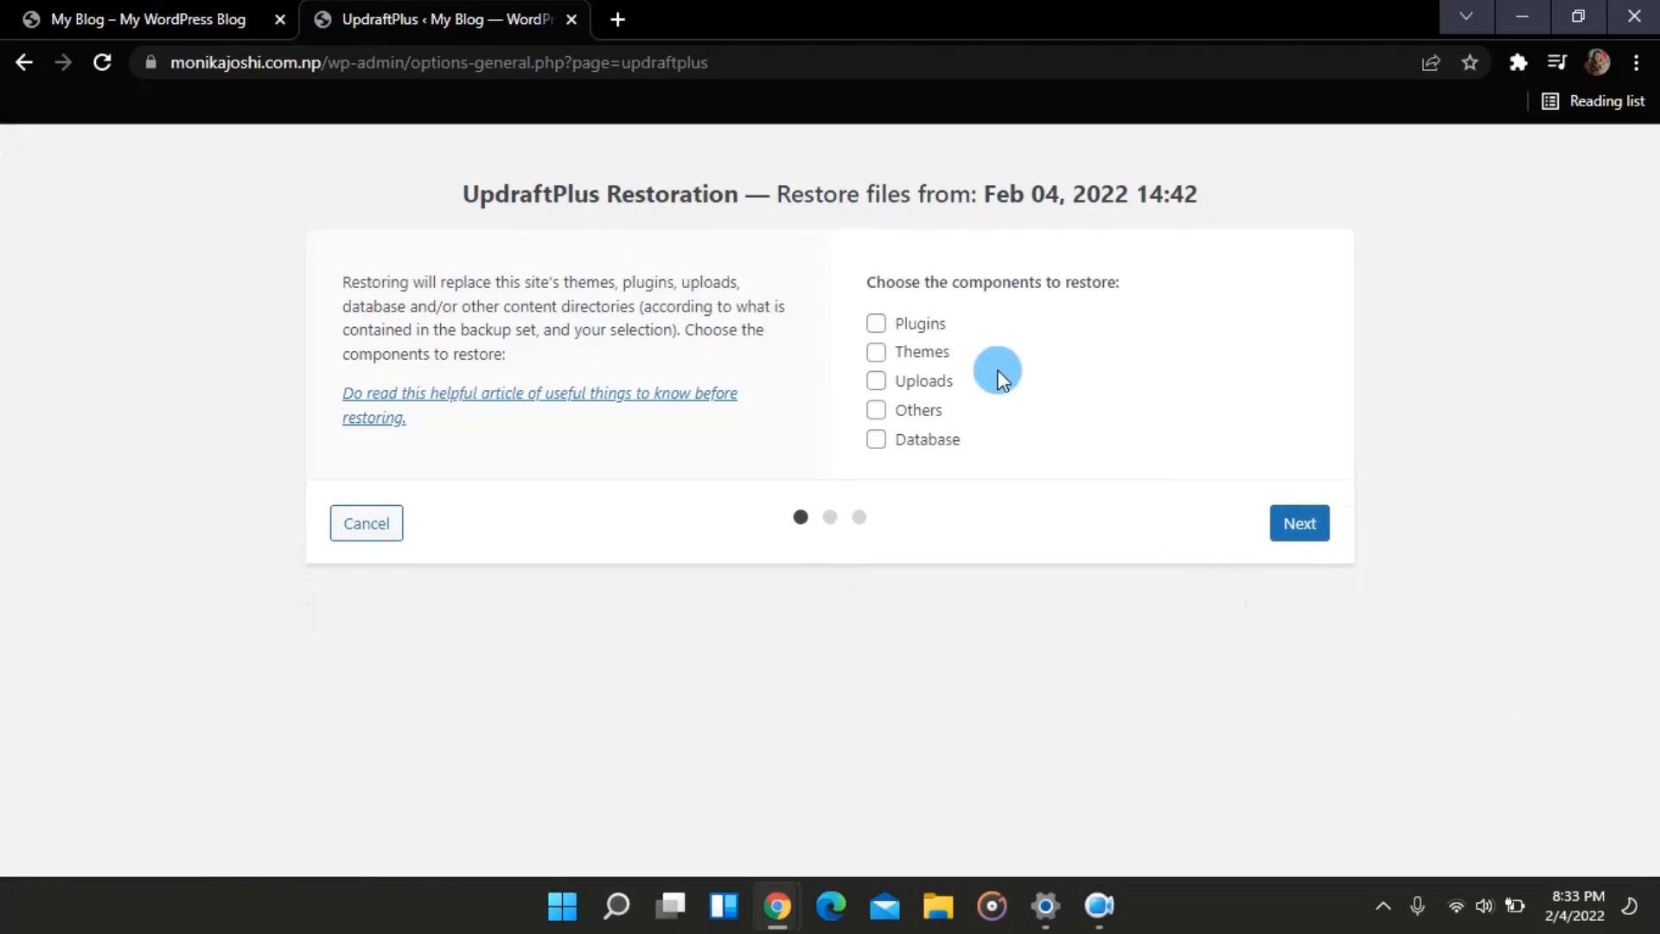
click(876, 352)
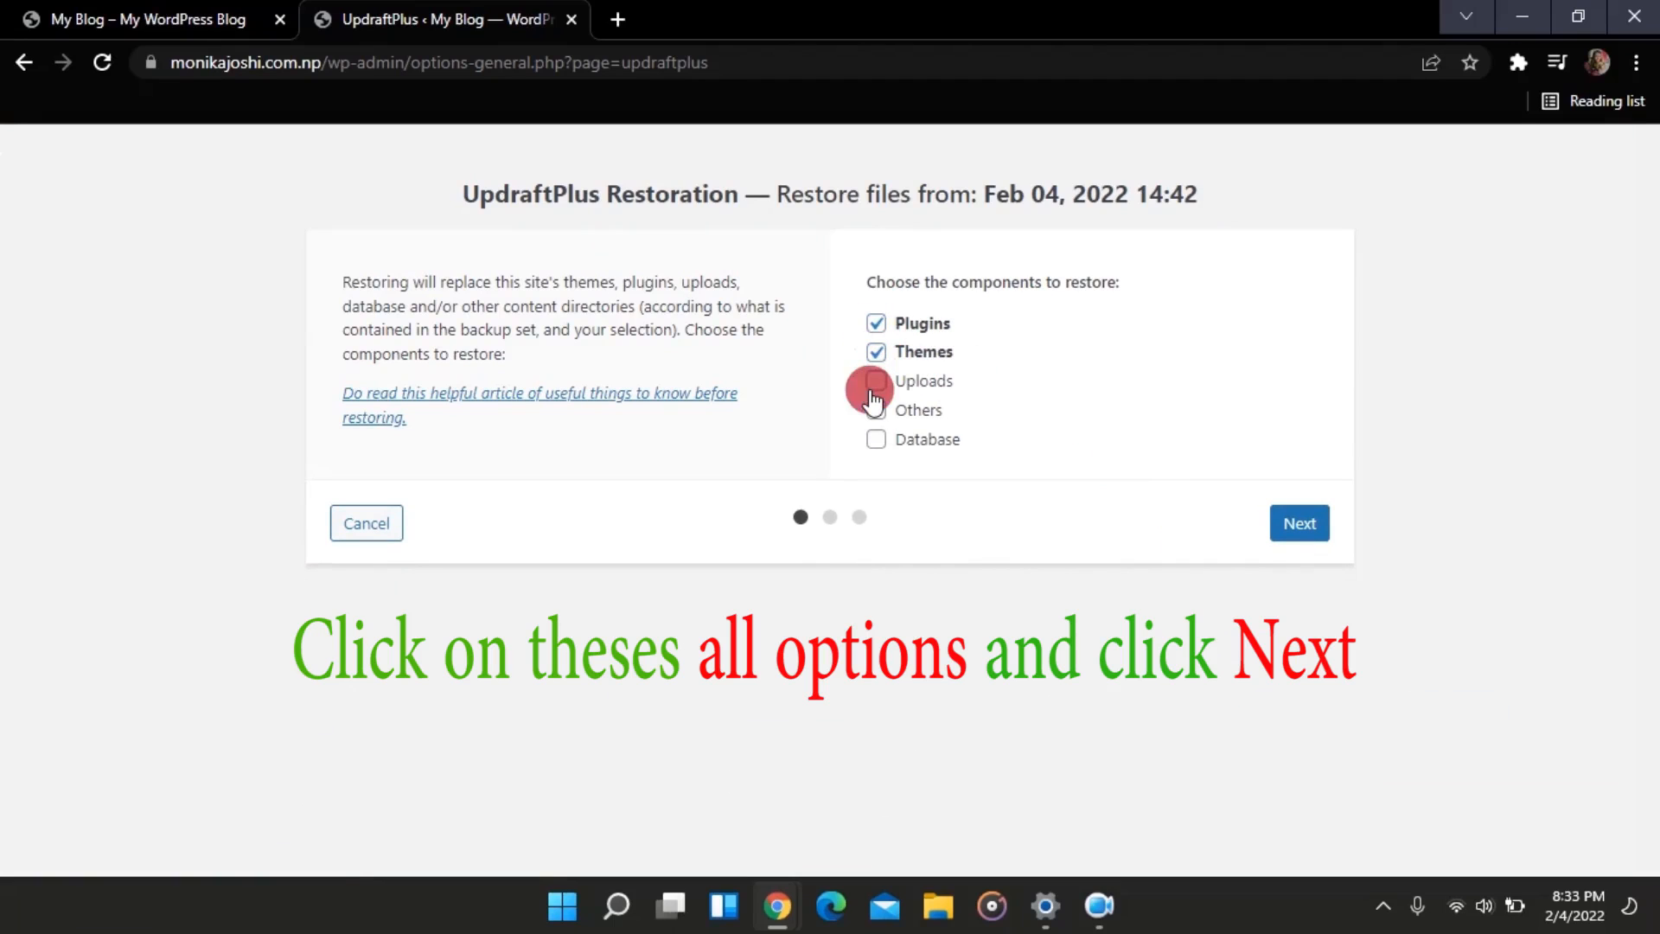
click(876, 381)
click(877, 441)
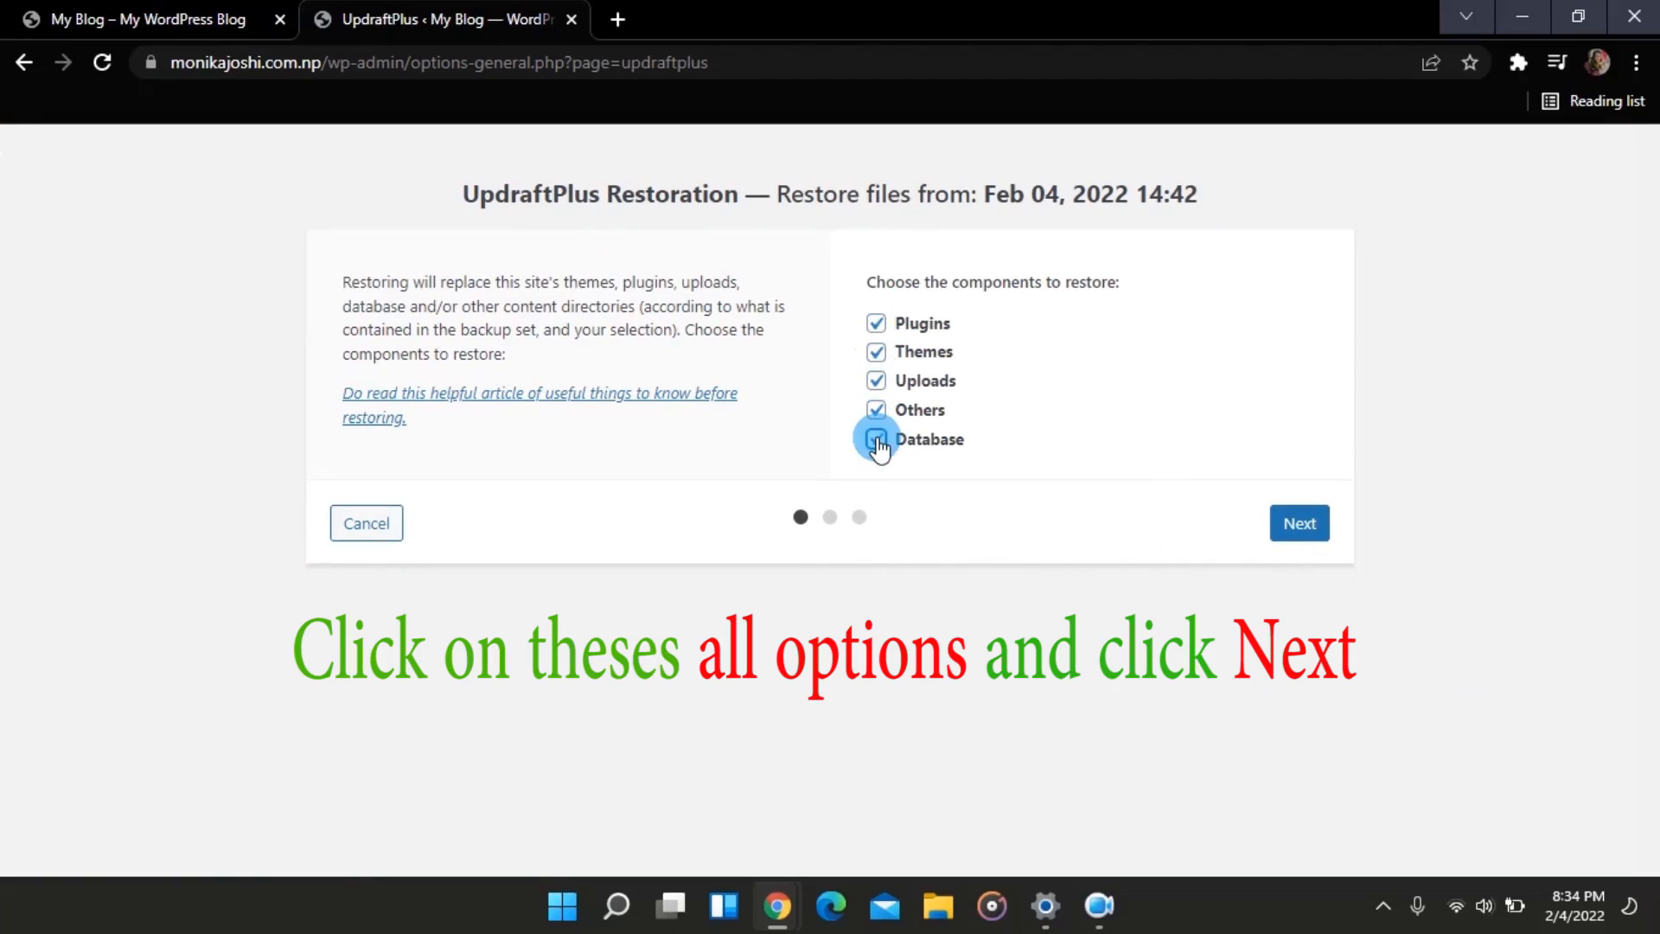
click(1297, 529)
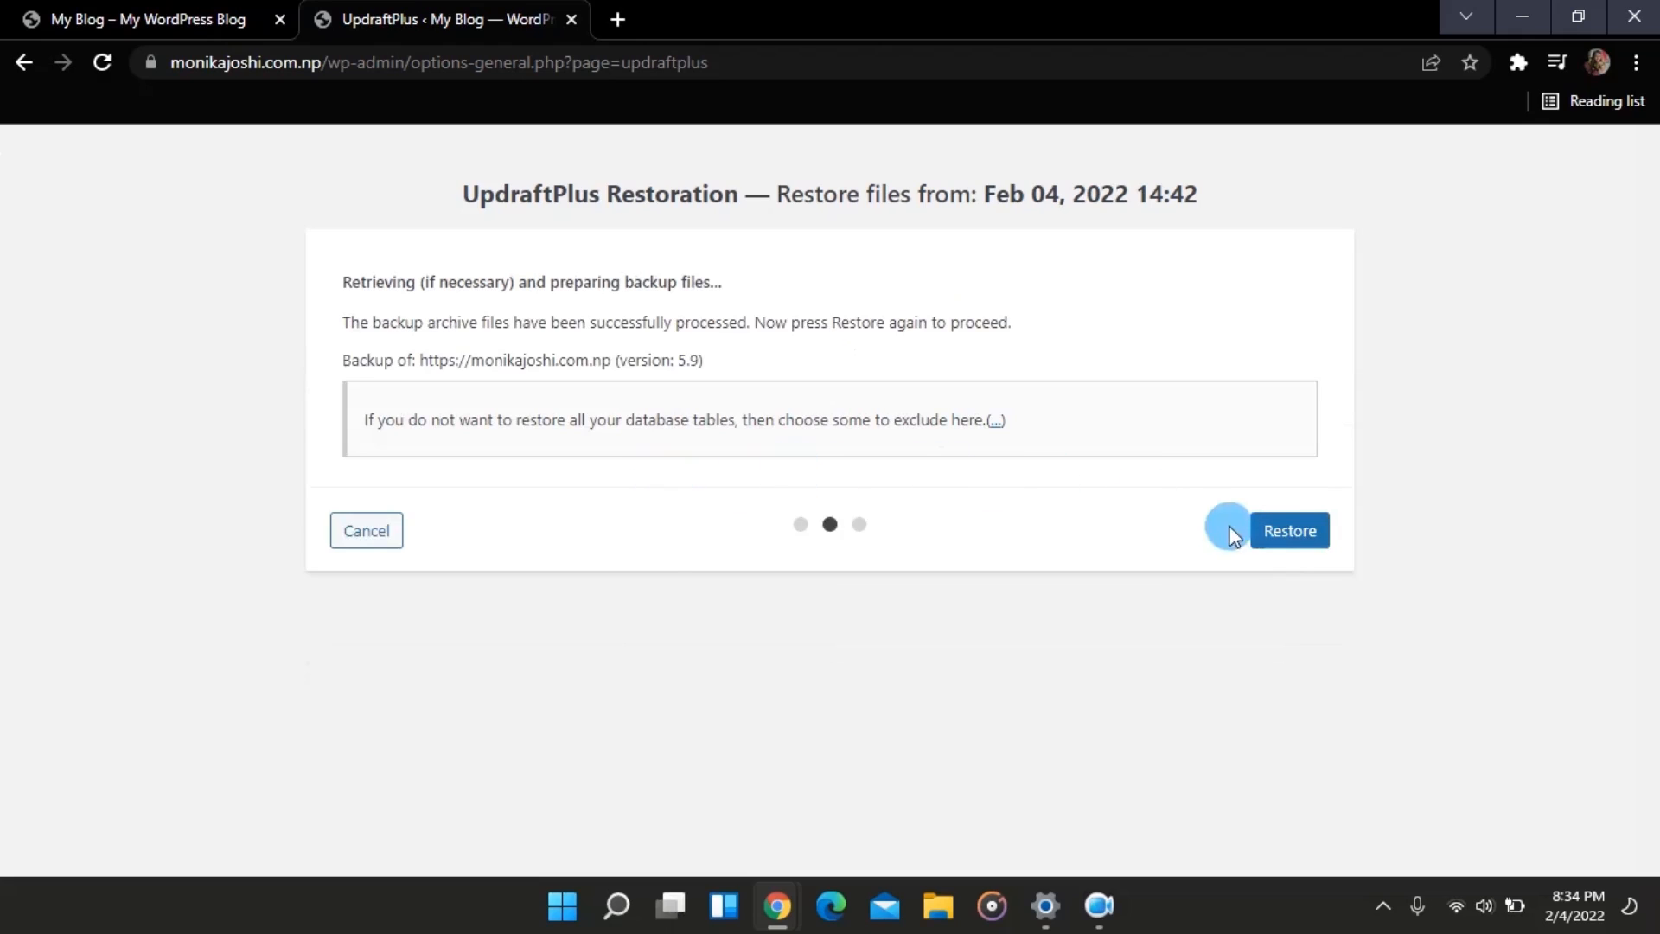
click(1288, 538)
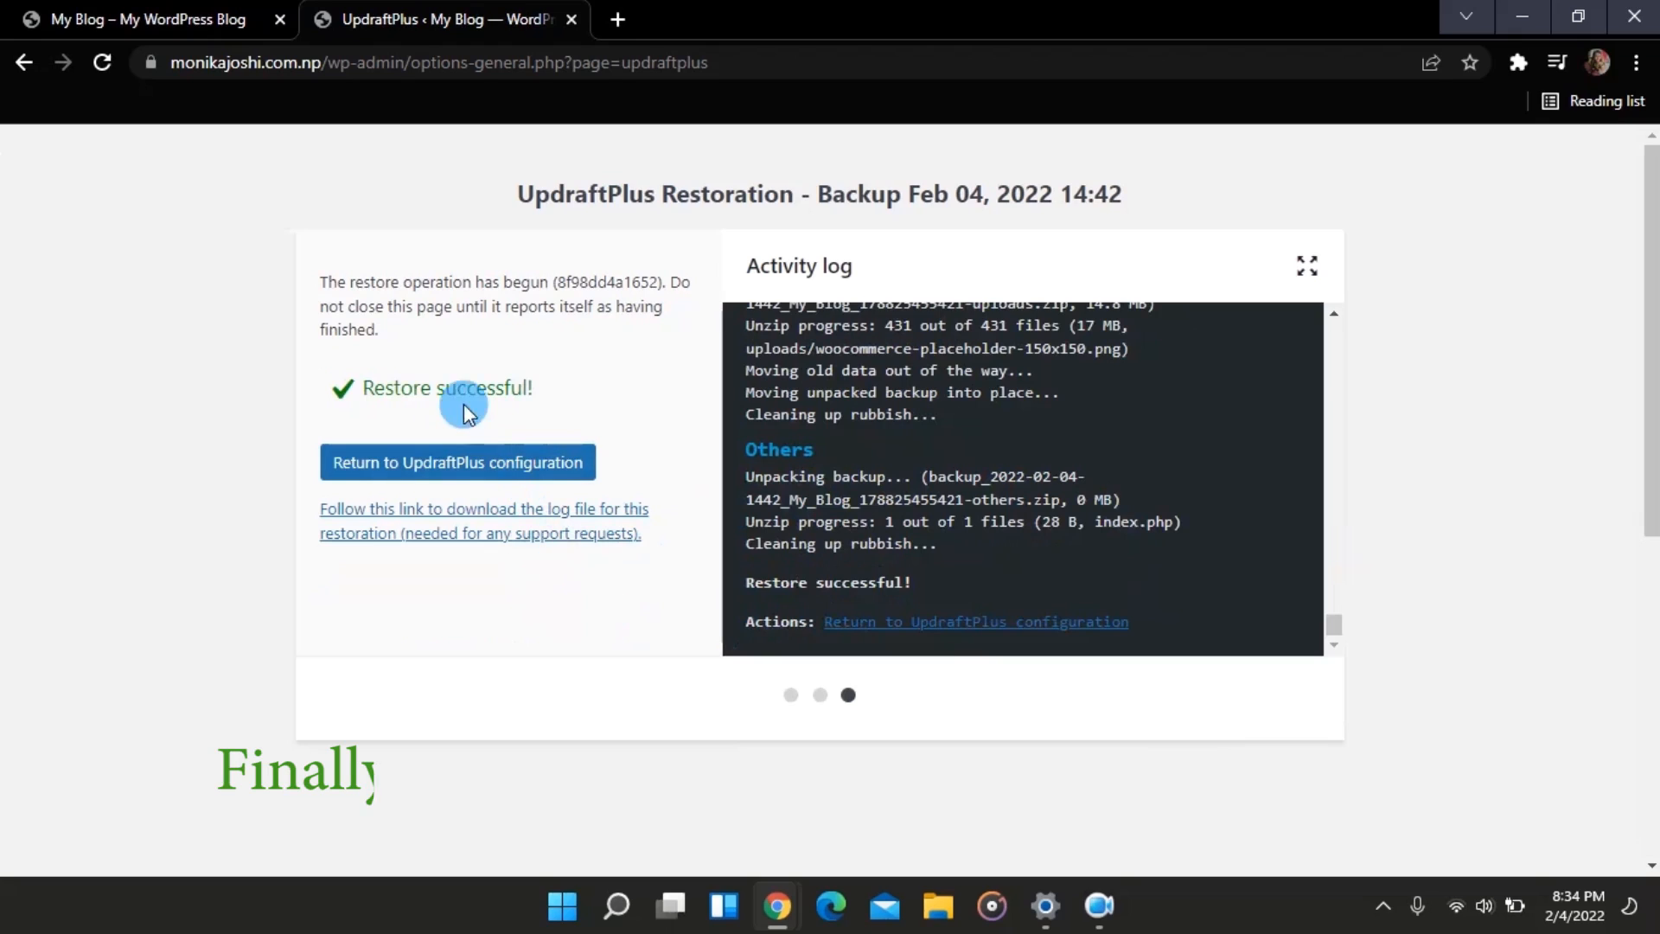
Step: Return to UpdraftPlus configuration, then reload the live site to verify the DNK homepage is back
click(536, 476)
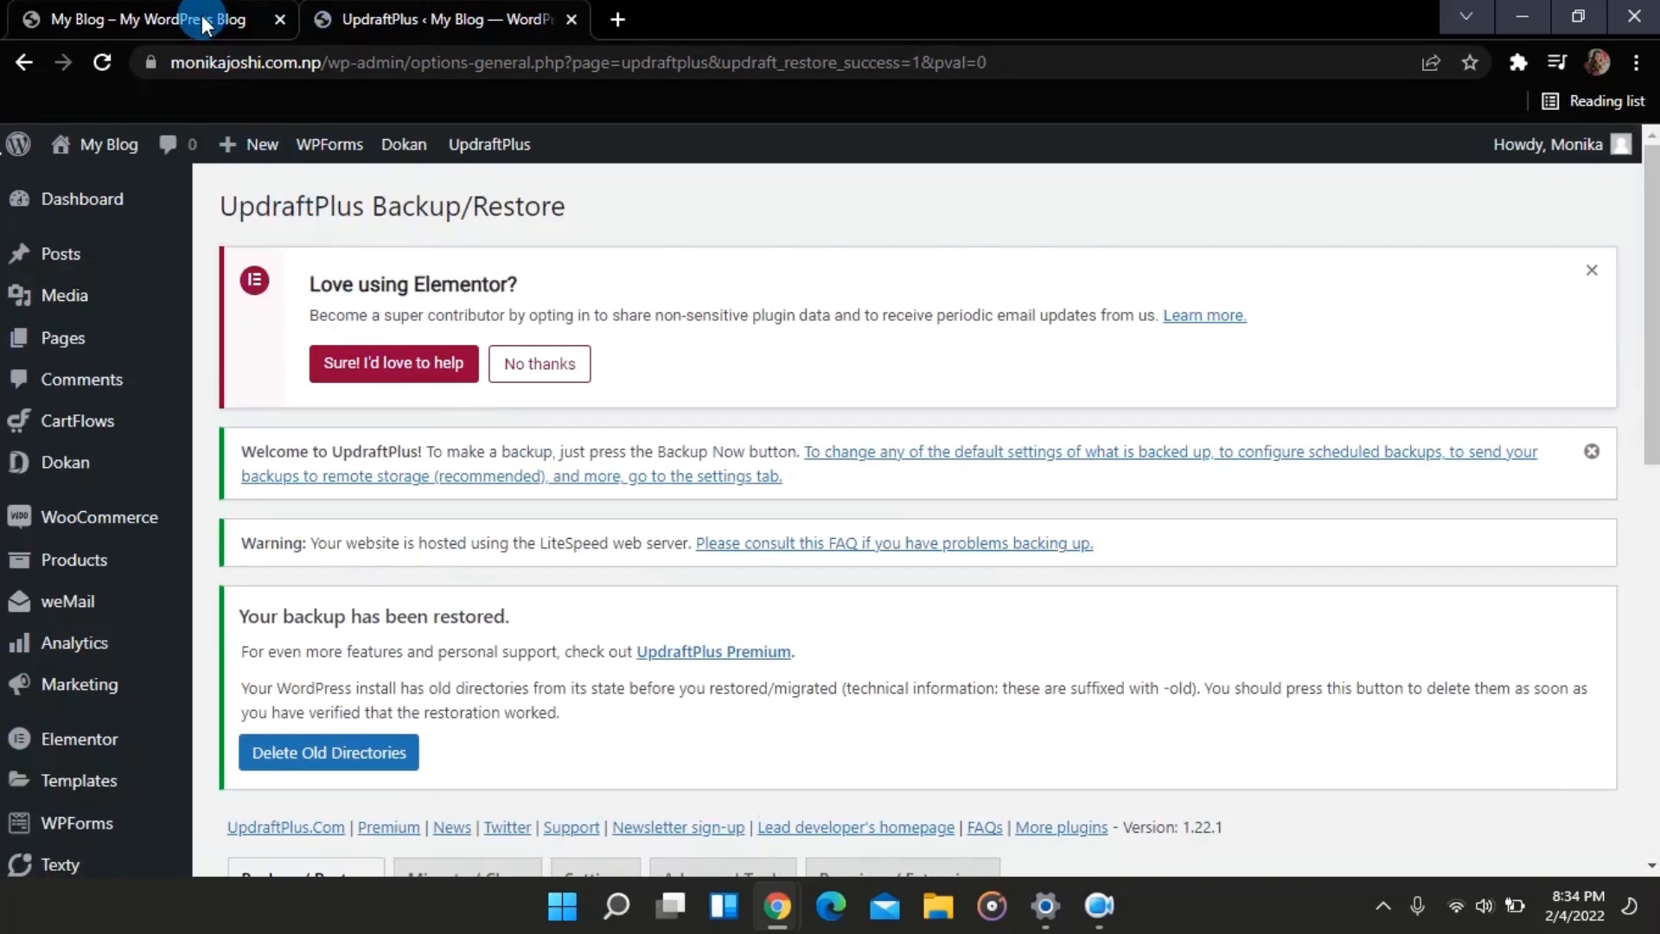
click(205, 23)
click(106, 66)
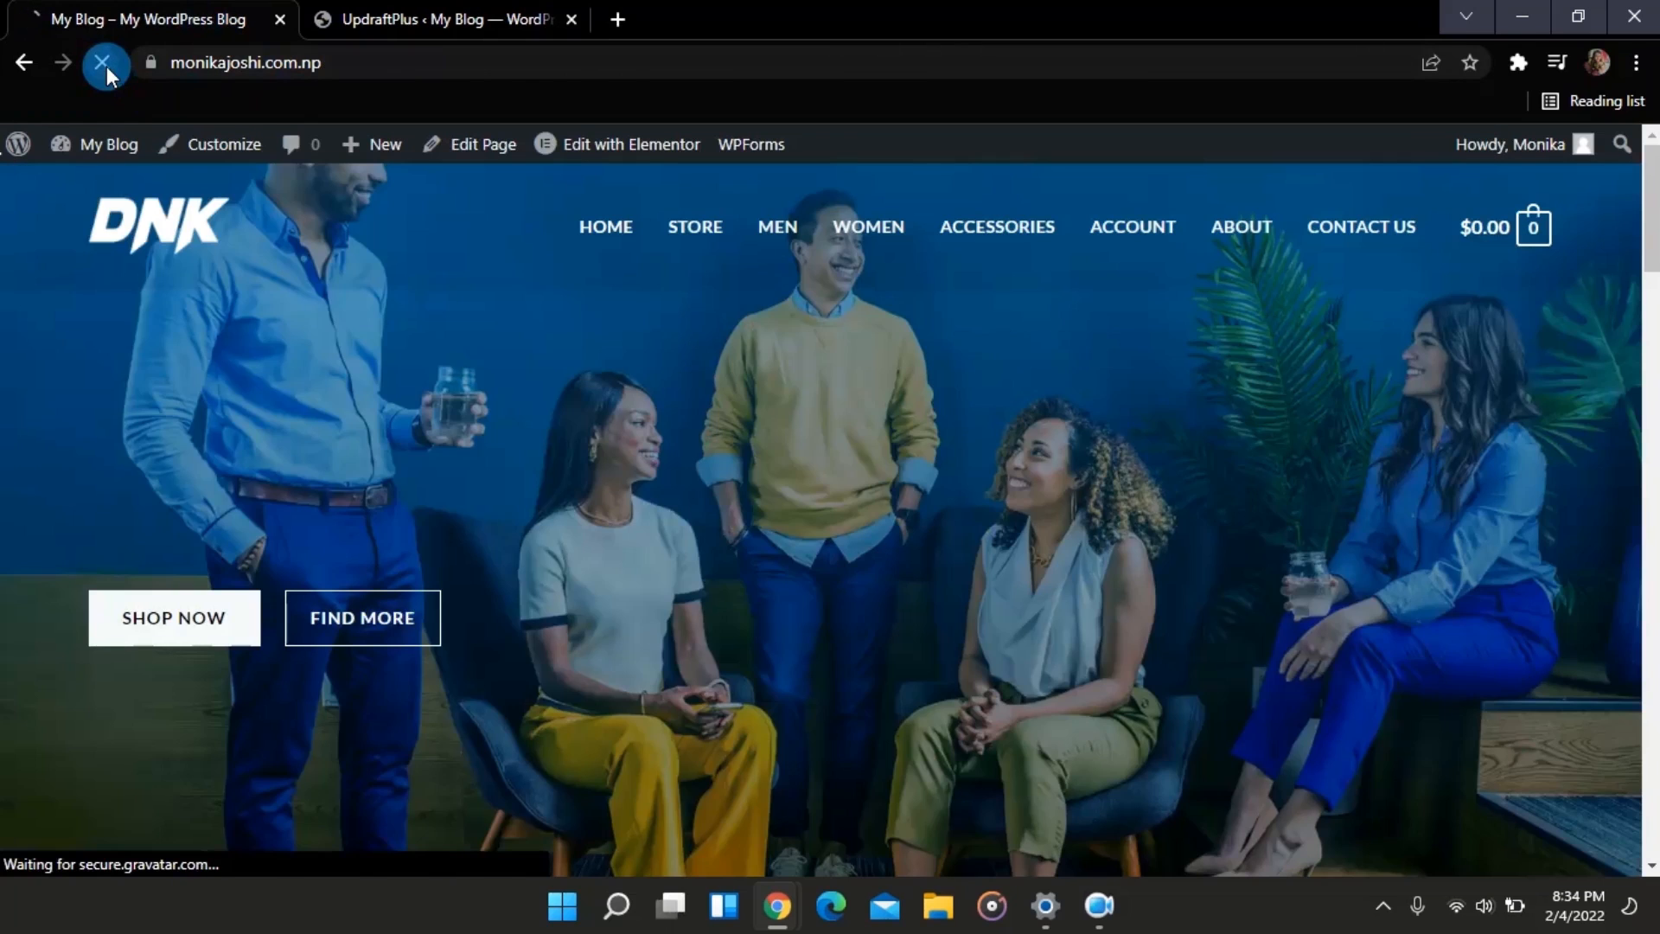
scroll(692, 410, down, 5)
scroll(691, 410, down, 3)
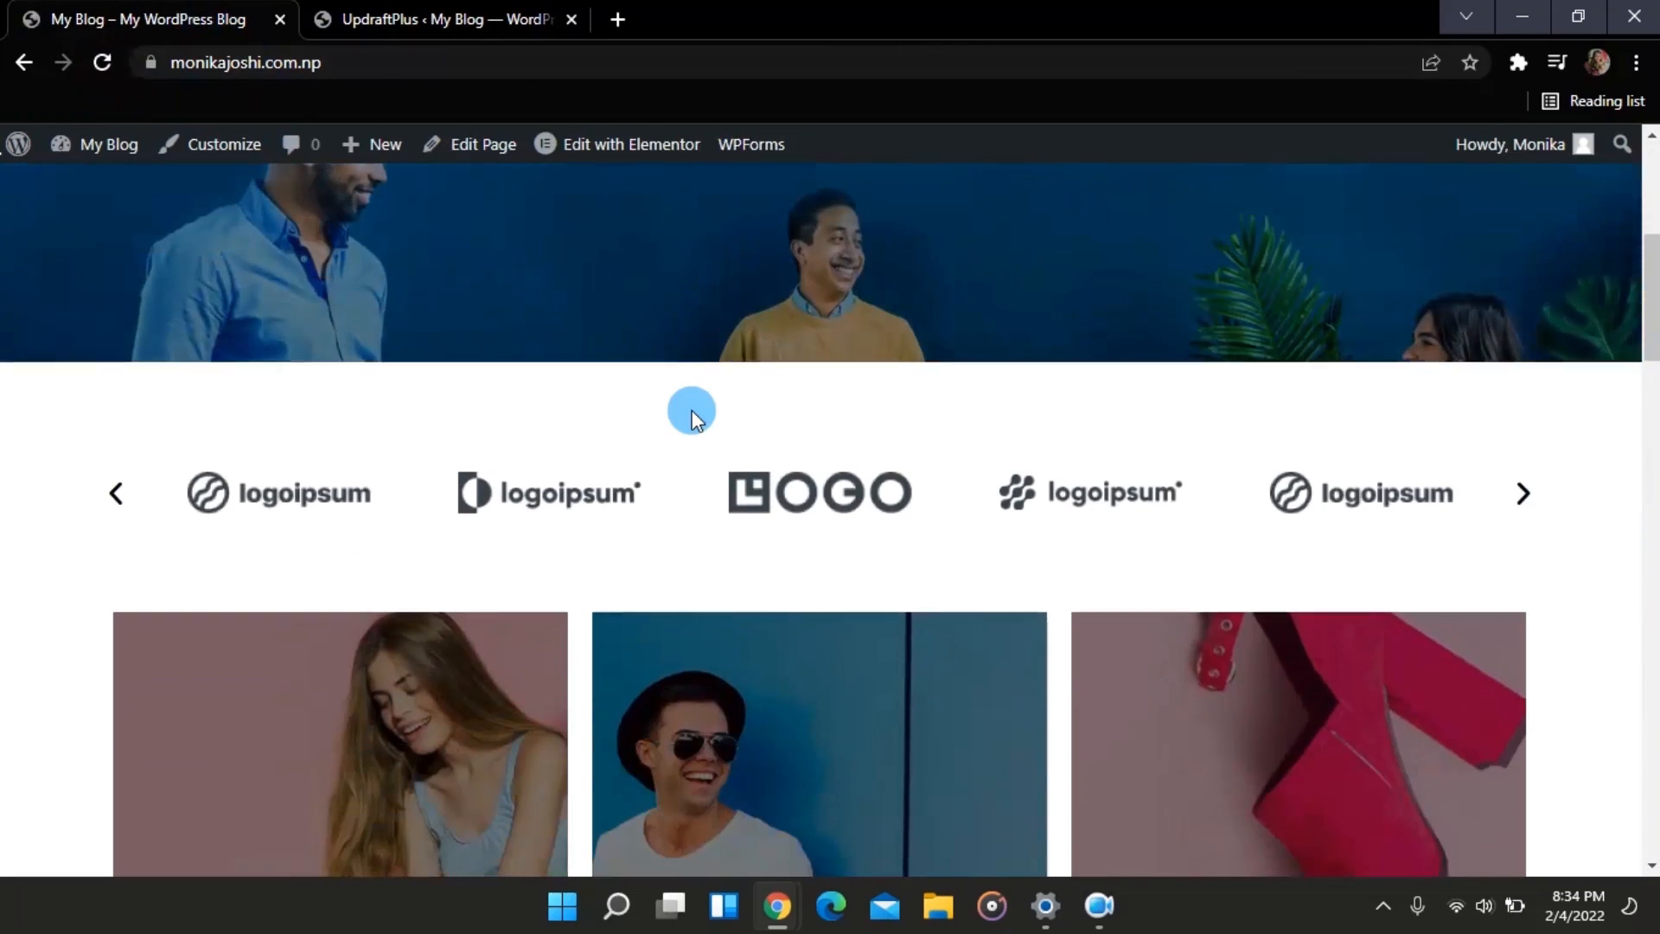
scroll(692, 410, up, 8)
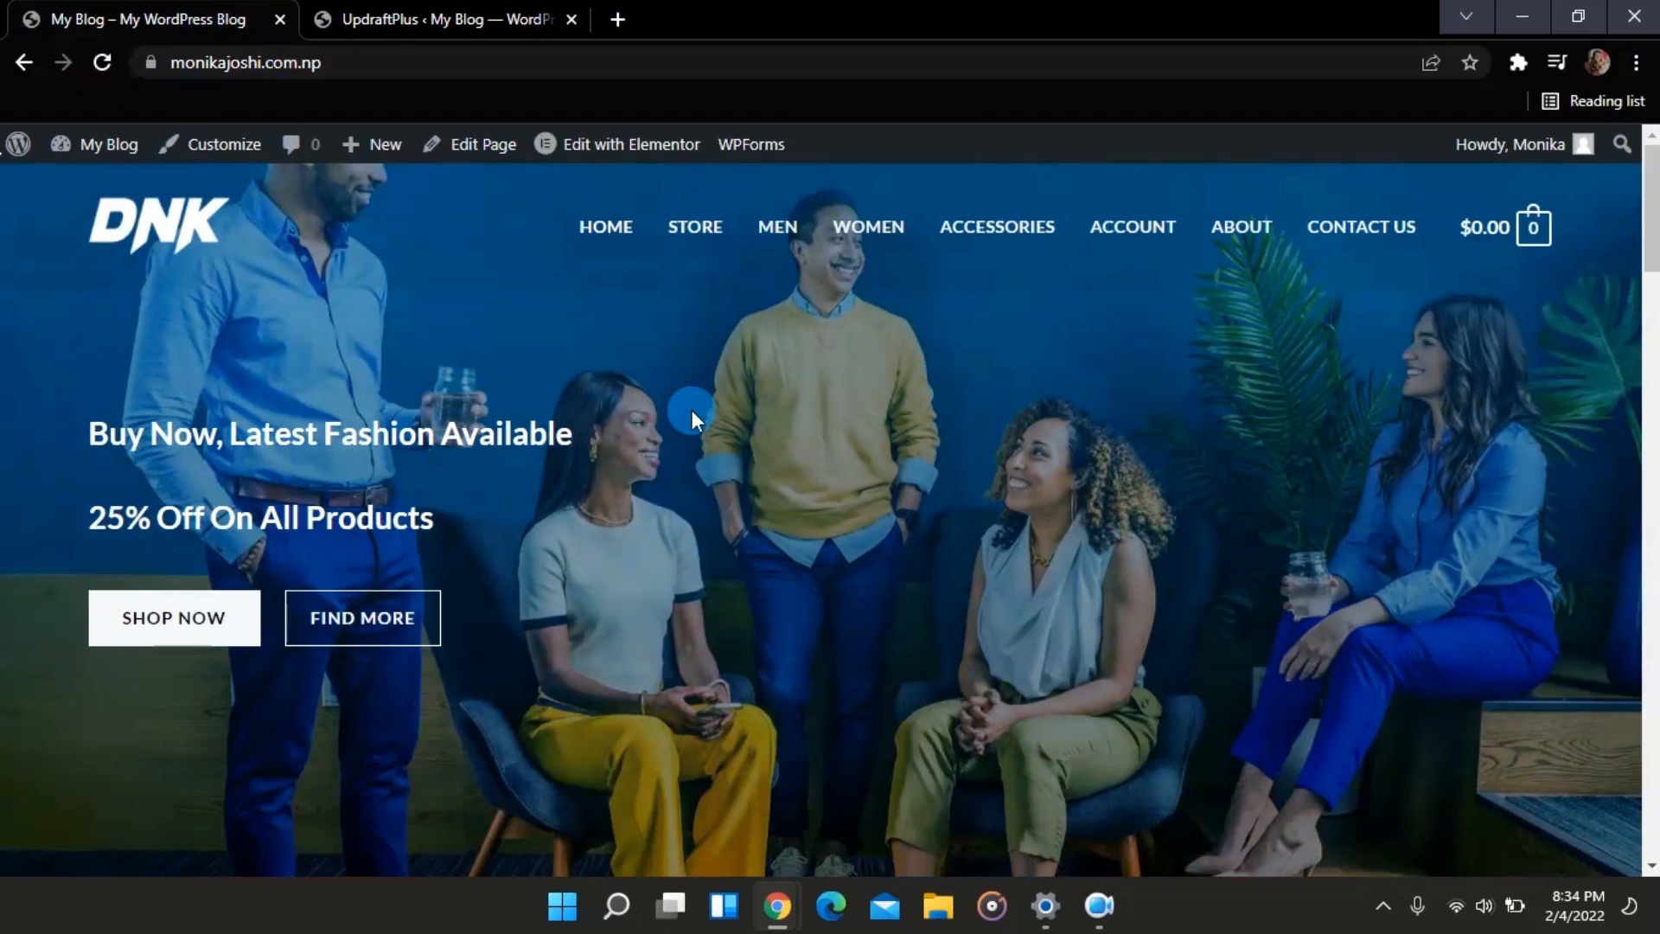